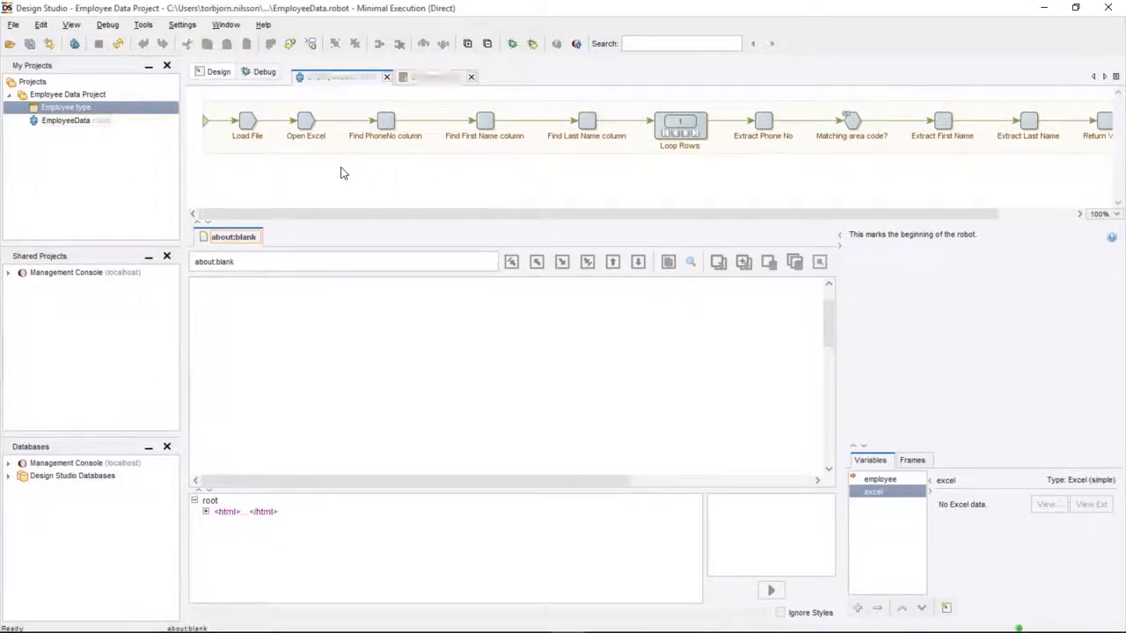
Delete all robot steps that follow the Open Excel step, from Find PhoneNo column through Return Value
drag(342, 169, 1068, 118)
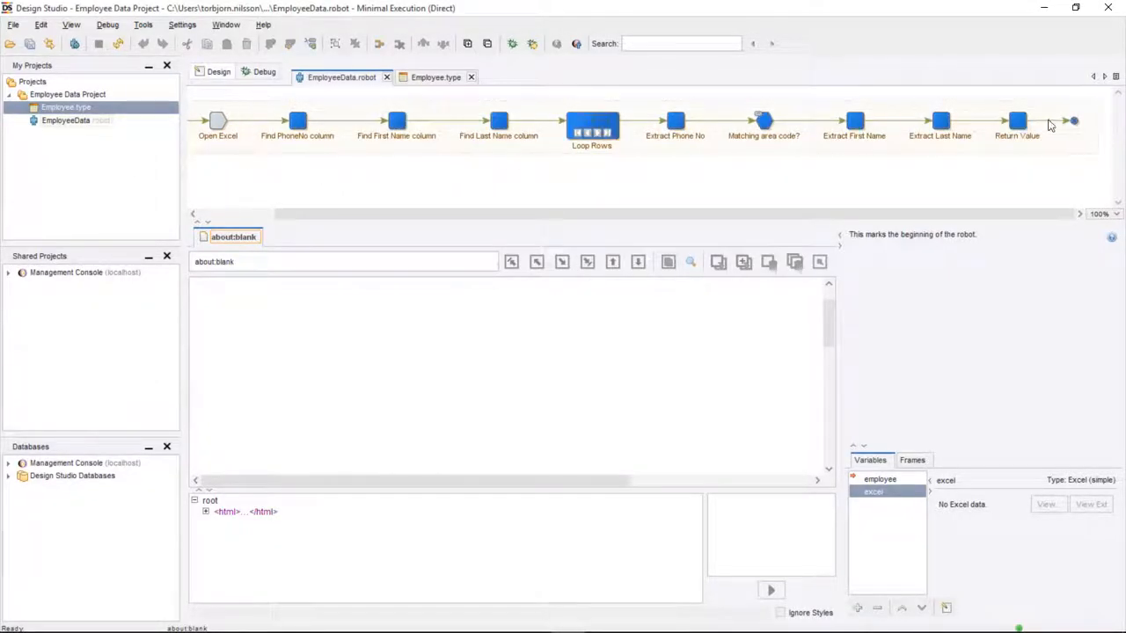
right_click(1018, 125)
click(993, 292)
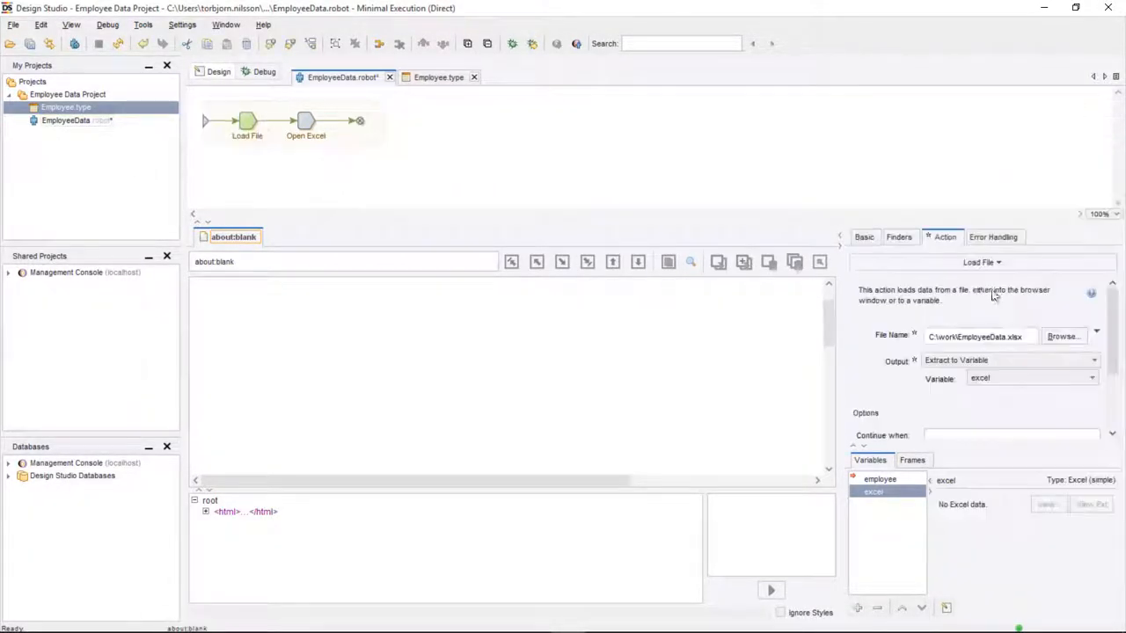
Close the Employee type file and remove the employee variable from the robot
click(474, 77)
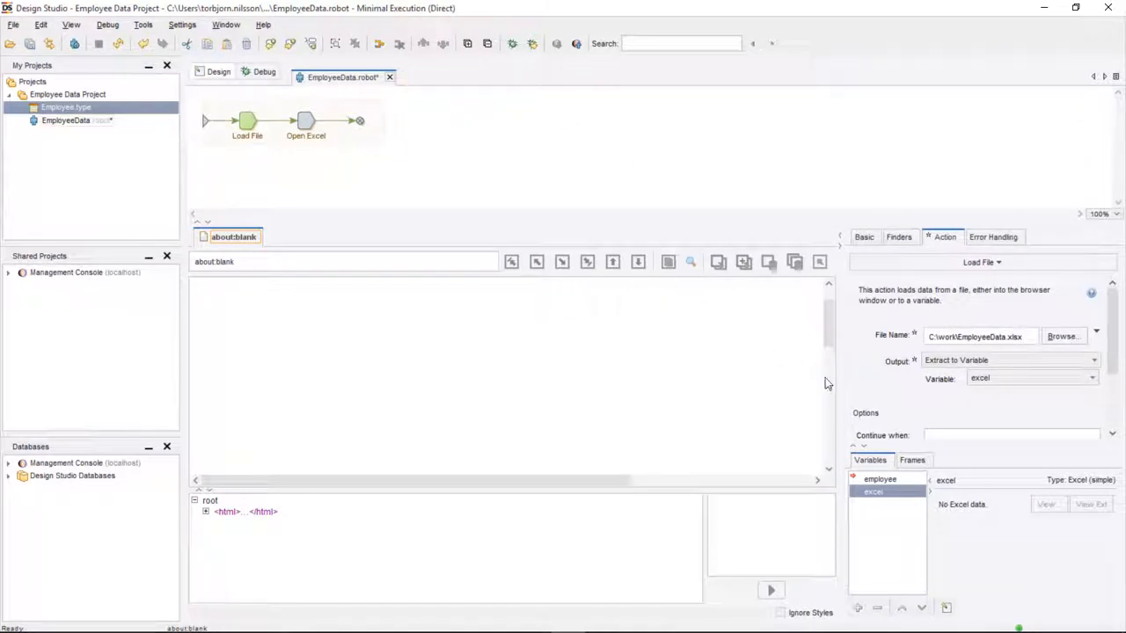
click(884, 479)
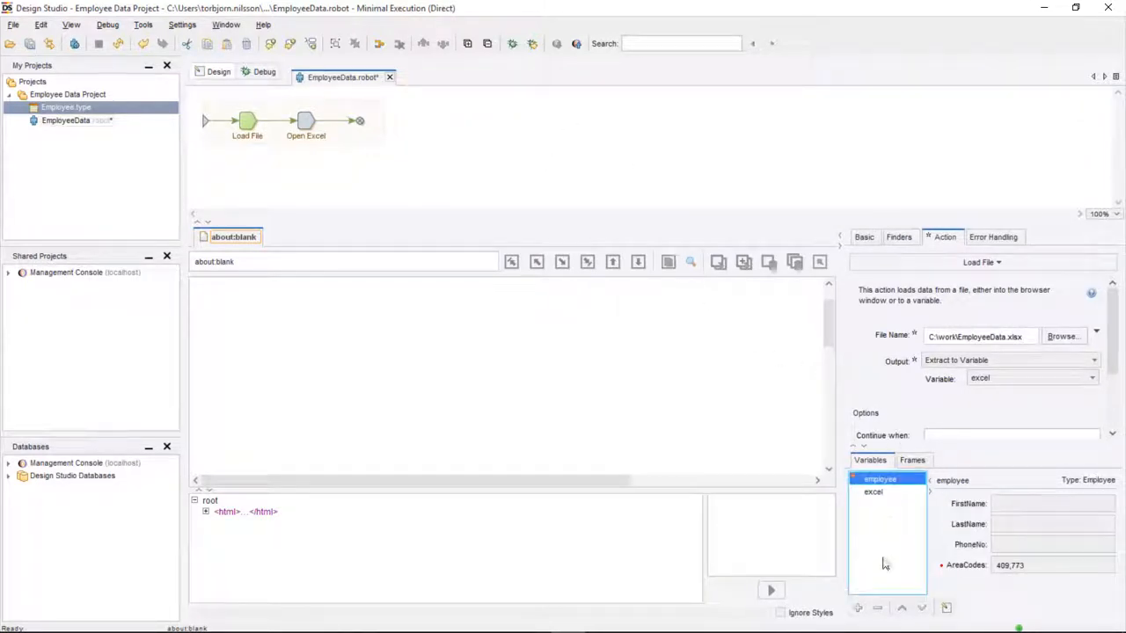
click(878, 609)
Create a new type named SalaryConversion in the Employee Data Project
click(13, 26)
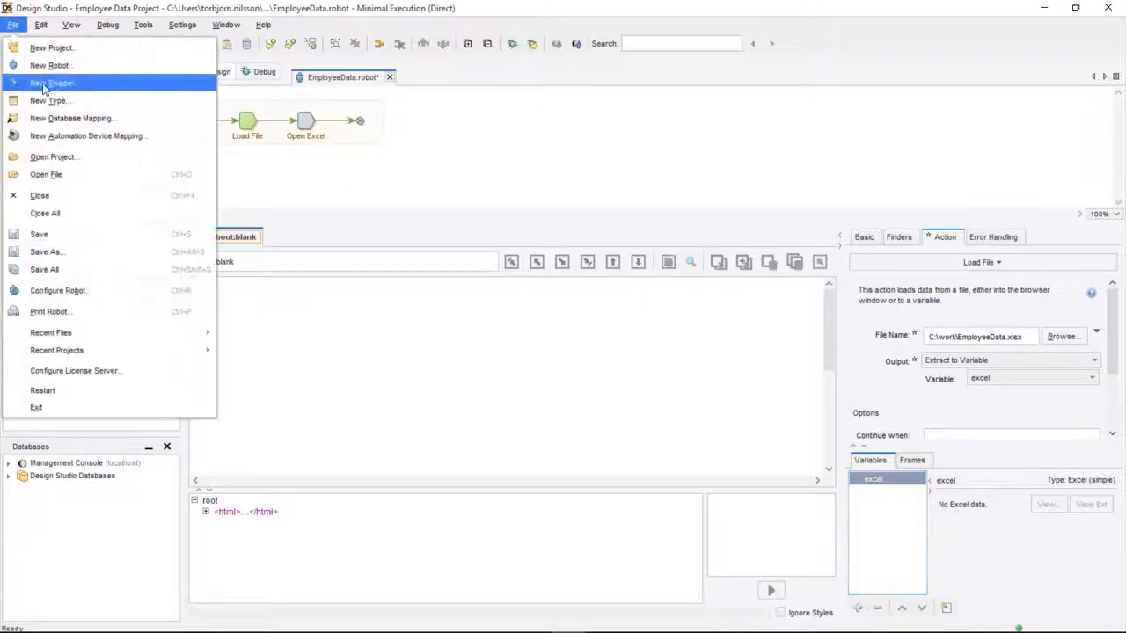
click(44, 83)
text(SalaryConversion.type)
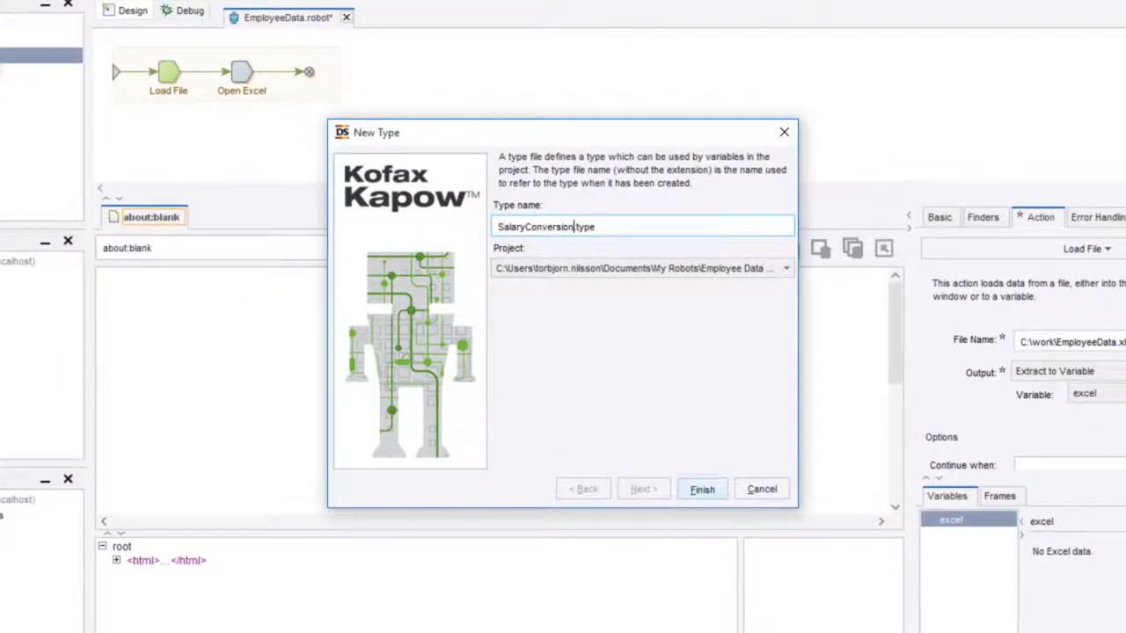
key(Return)
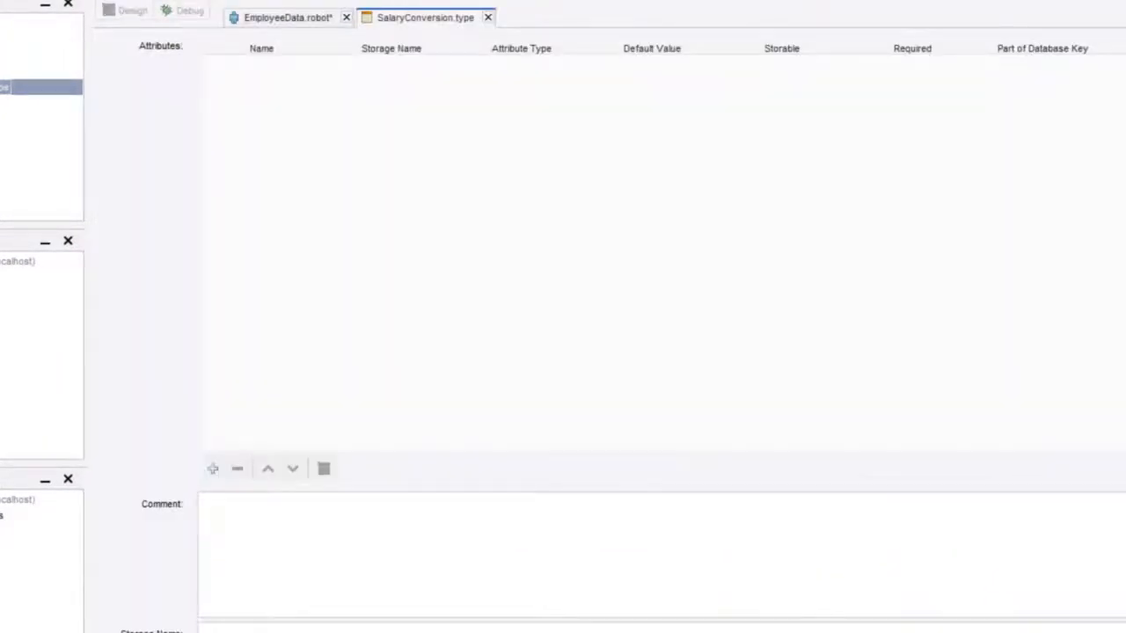
Add an attribute named Currency with attribute type Currency to the SalaryConversion type
click(212, 464)
click(448, 247)
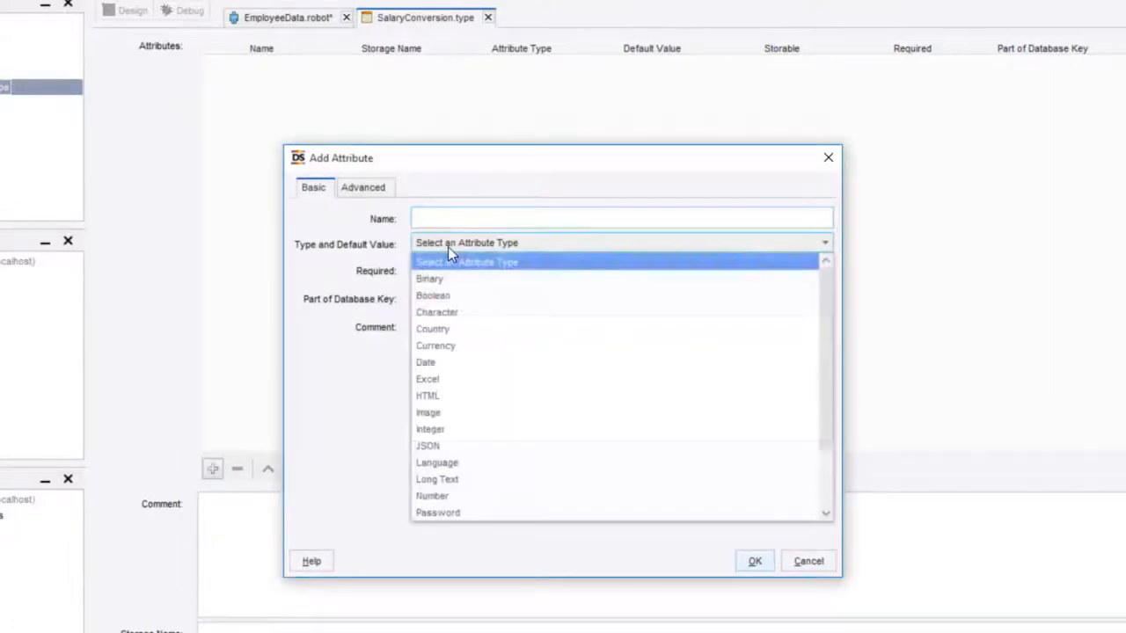
click(452, 345)
click(475, 220)
text(cy)
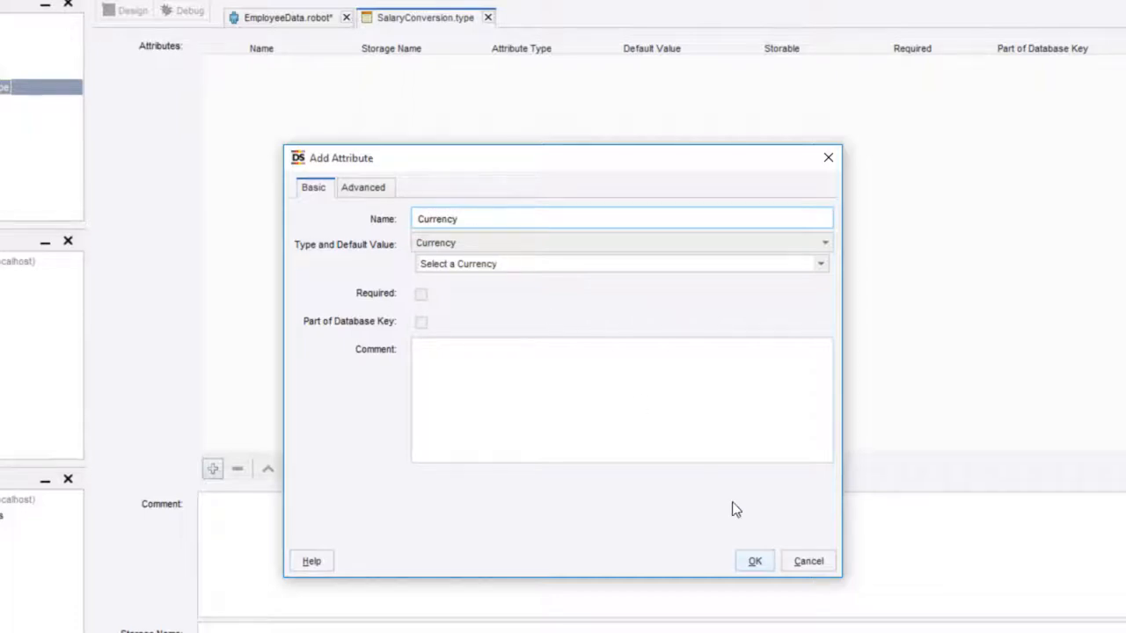
click(766, 563)
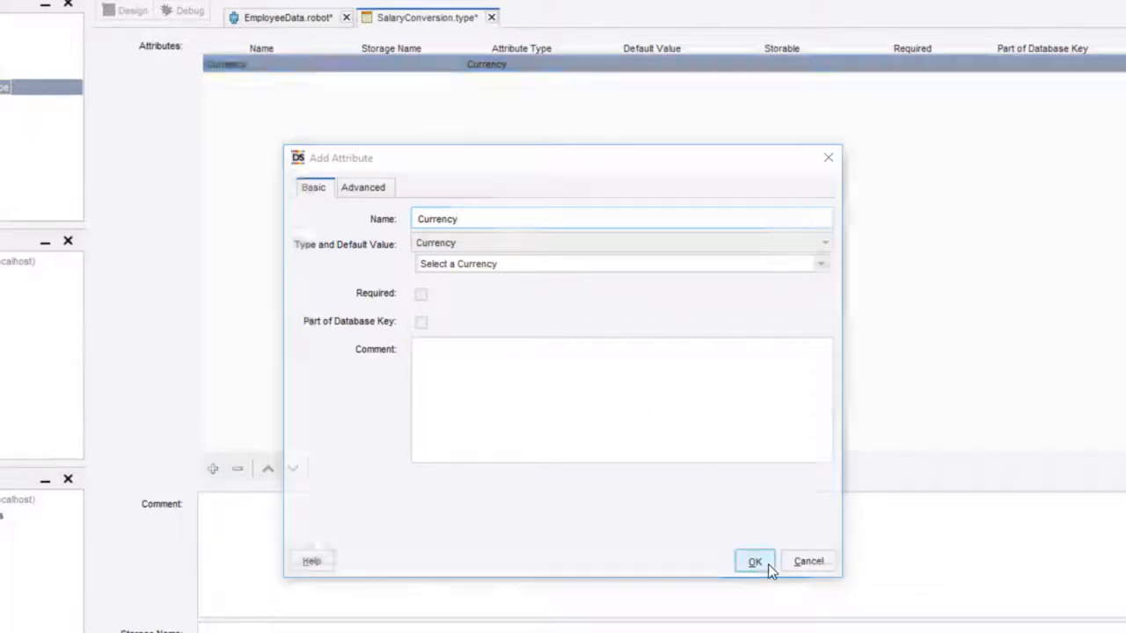
Add an attribute named ExchangeRate with attribute type Number to the SalaryConversion type
click(214, 469)
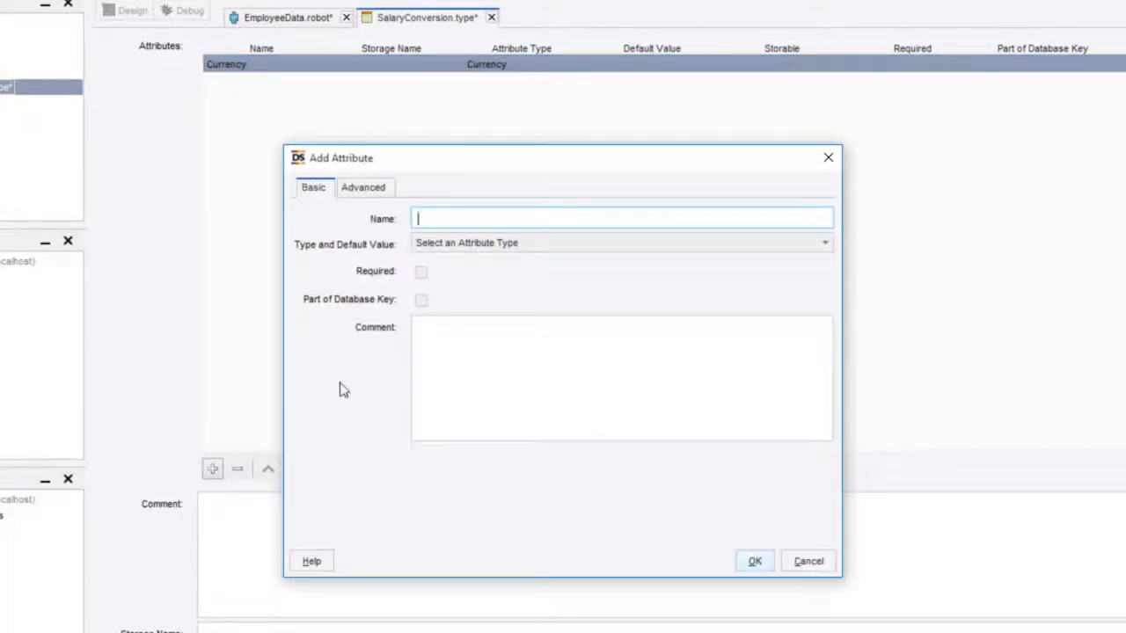
click(539, 243)
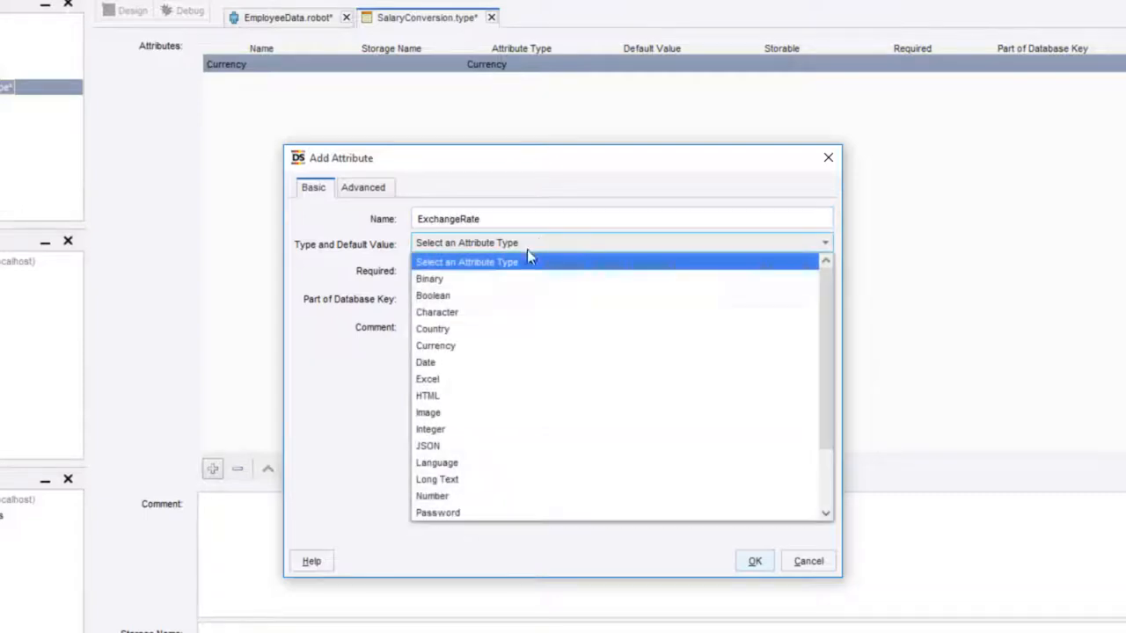
click(540, 495)
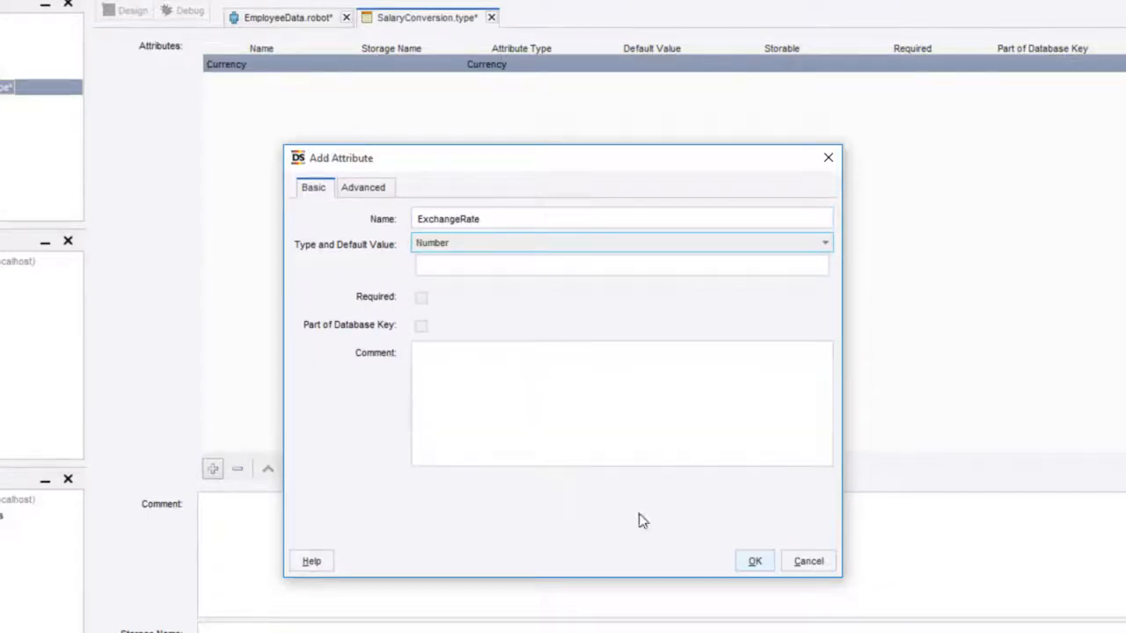
click(756, 561)
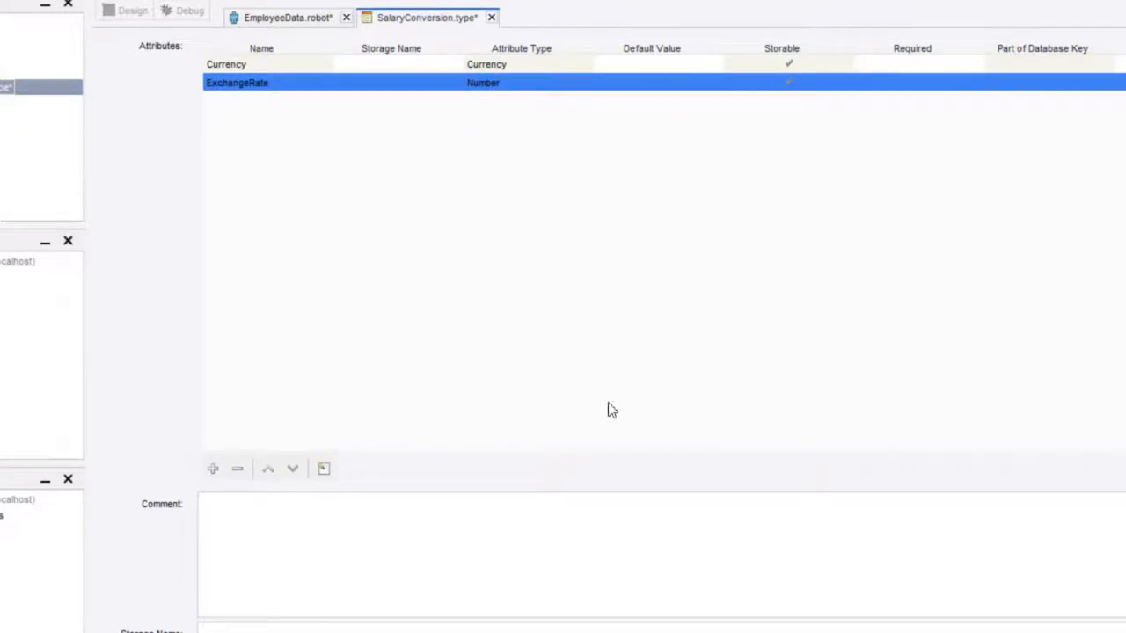
Add a SalaryConversion variable to the EmployeeData robot, used as input, with currency Euro Member Countries, Euro (EUR) and exchange rate 0.88
click(291, 18)
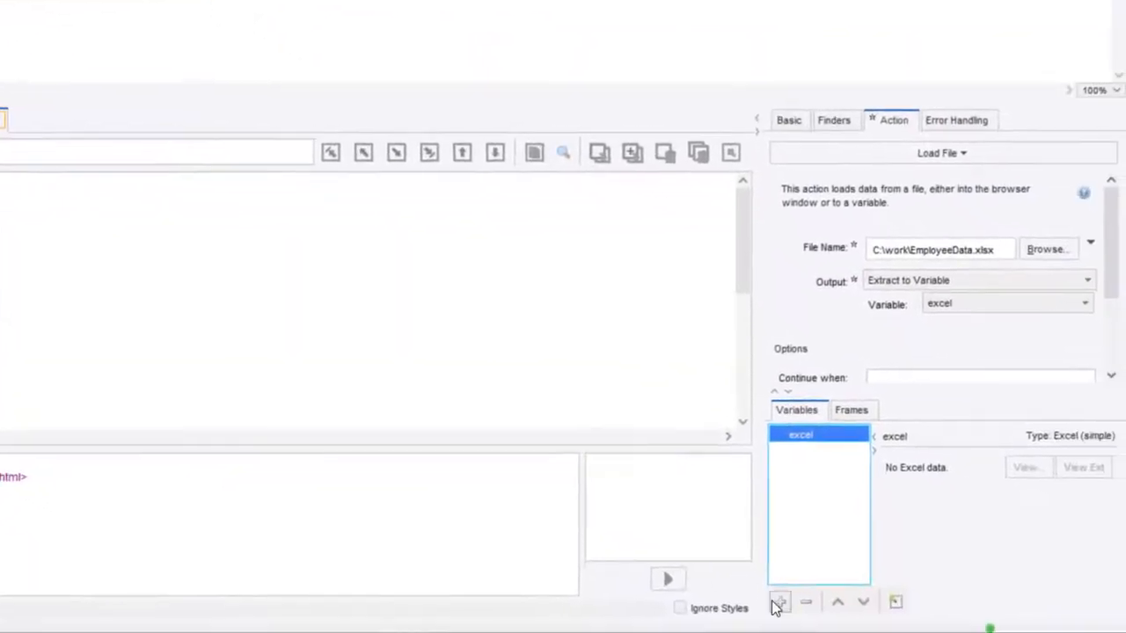
click(778, 603)
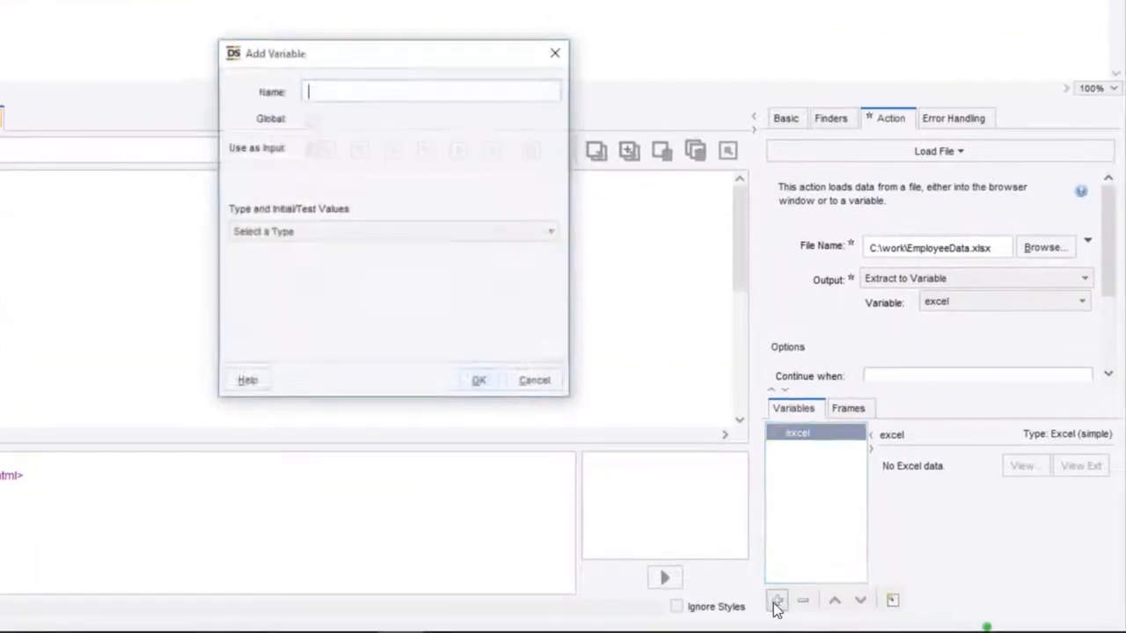
click(384, 232)
click(341, 302)
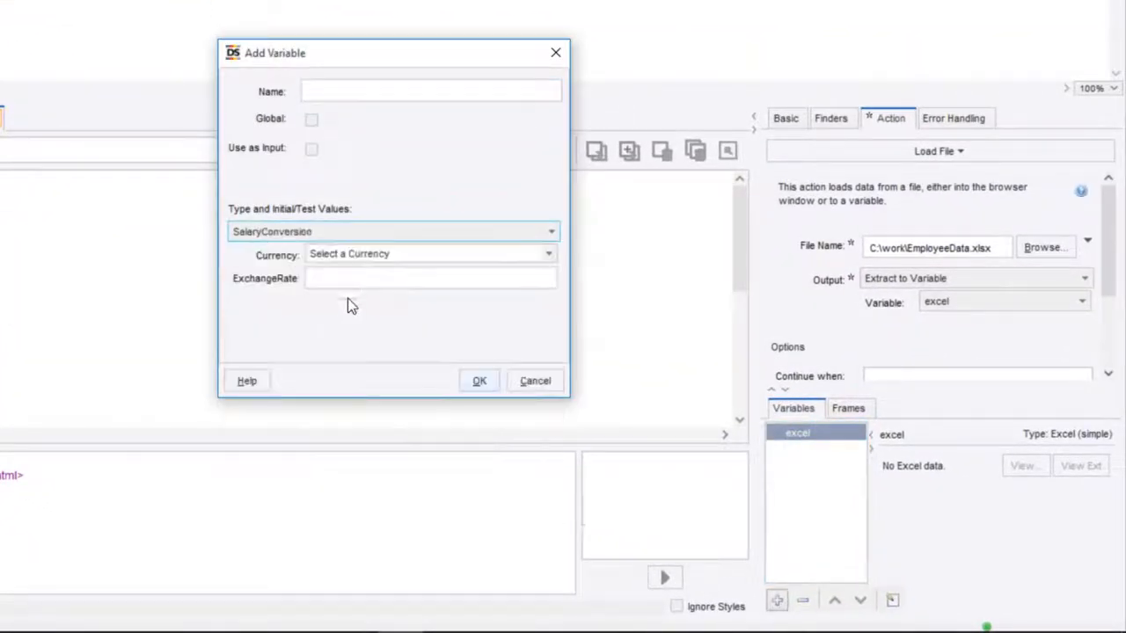
click(379, 250)
text(eu)
key(Return)
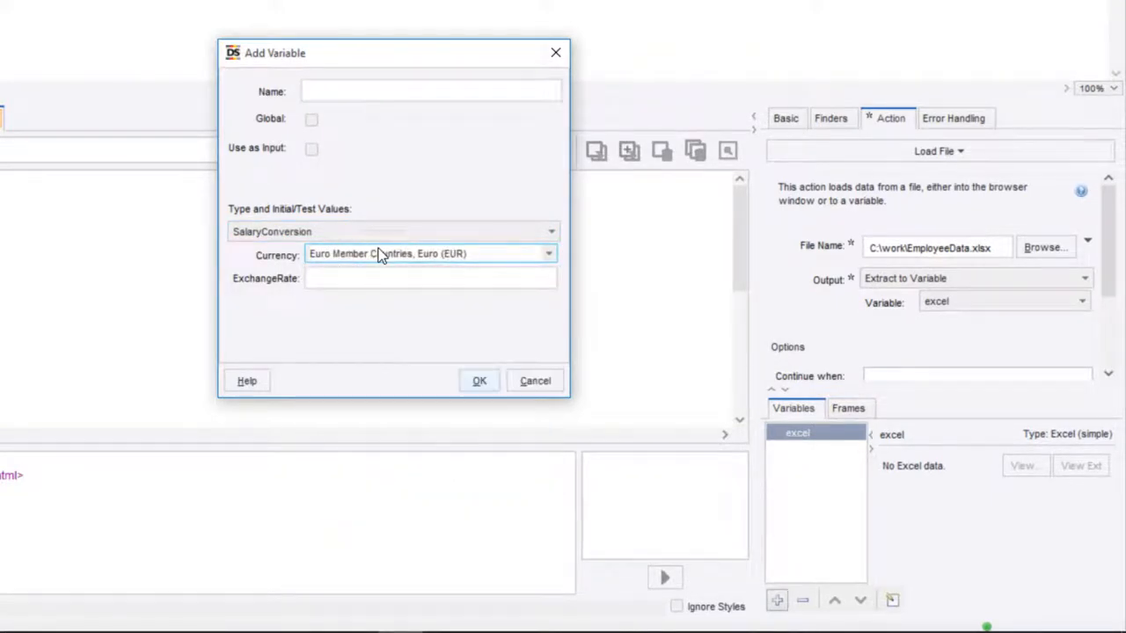
click(380, 278)
text(0.88)
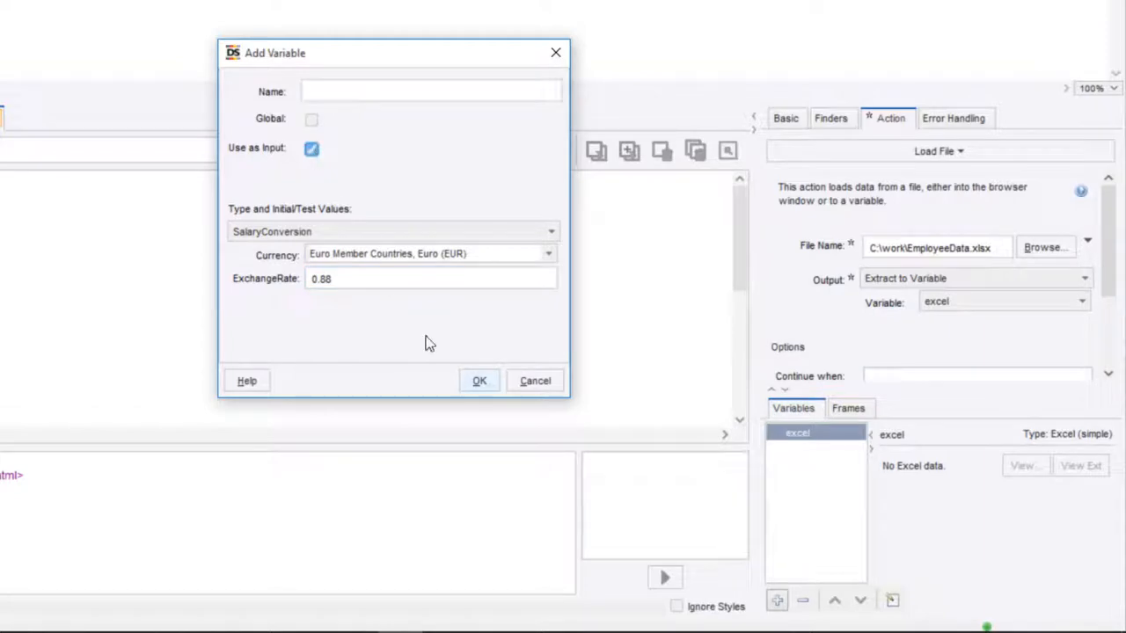
click(479, 381)
click(381, 267)
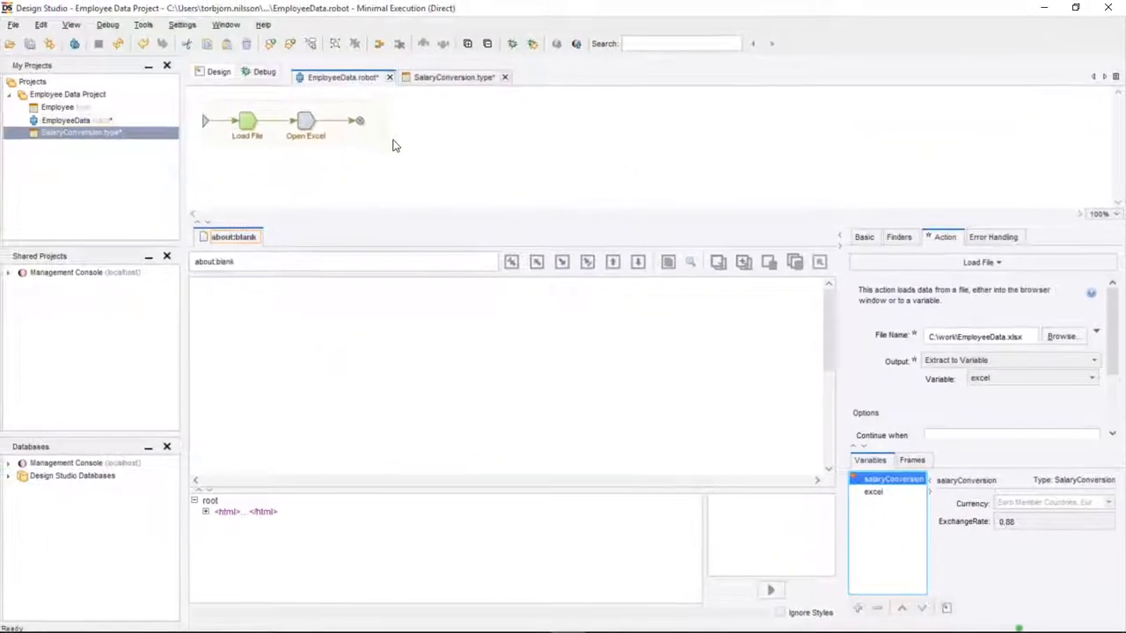
Add a Set Named Range step for the Salary column at the end of the robot
click(360, 121)
click(557, 288)
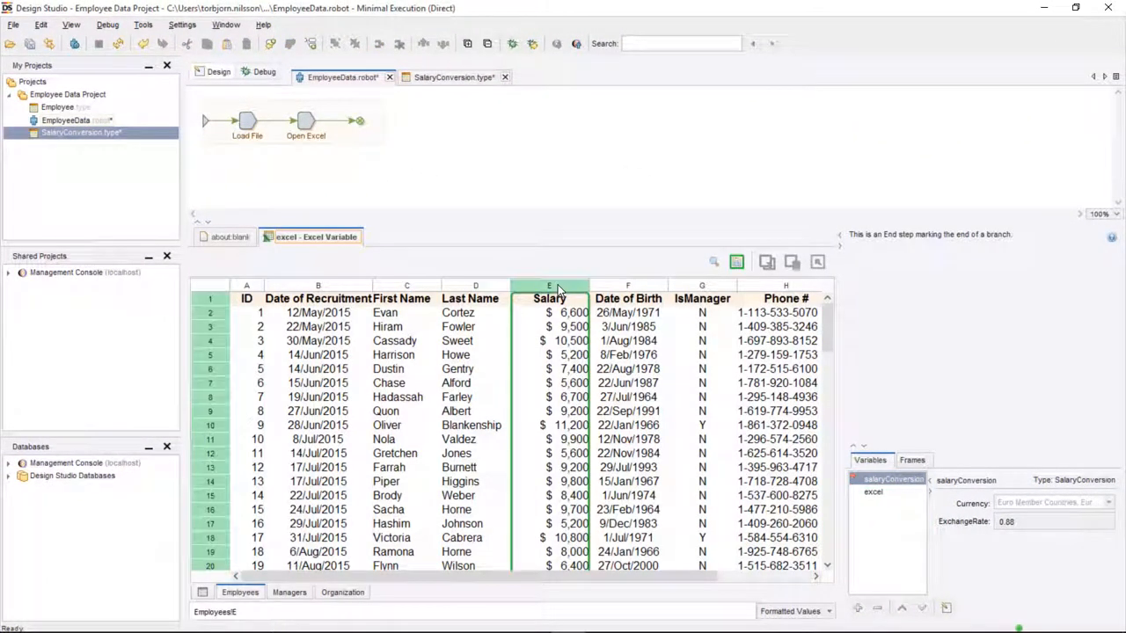
right_click(560, 290)
mouse_move(643, 415)
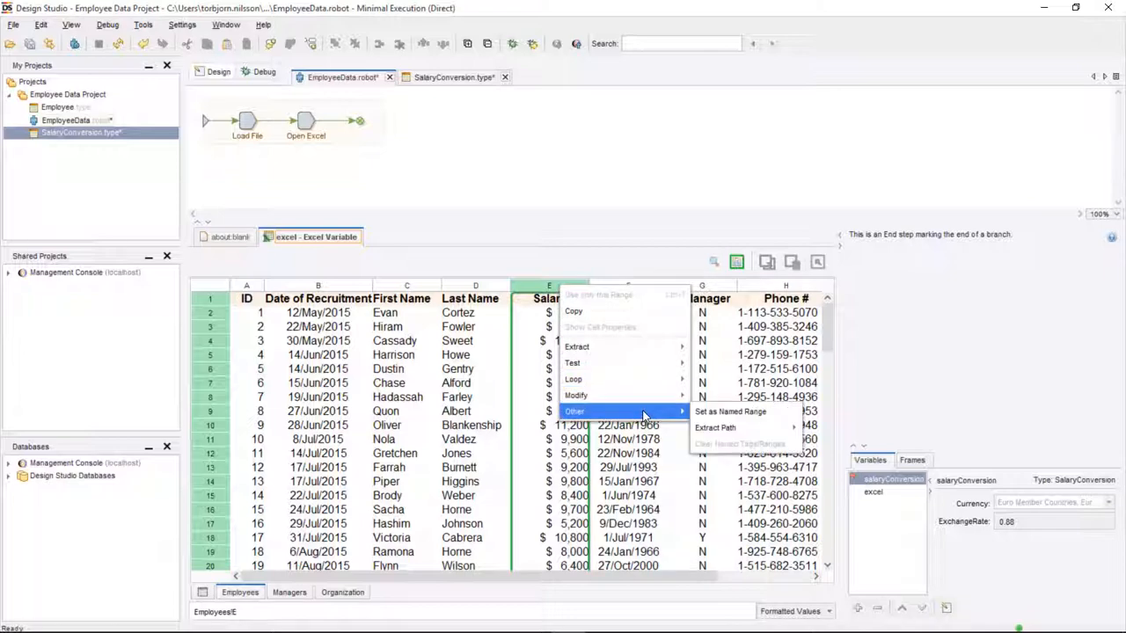
click(739, 412)
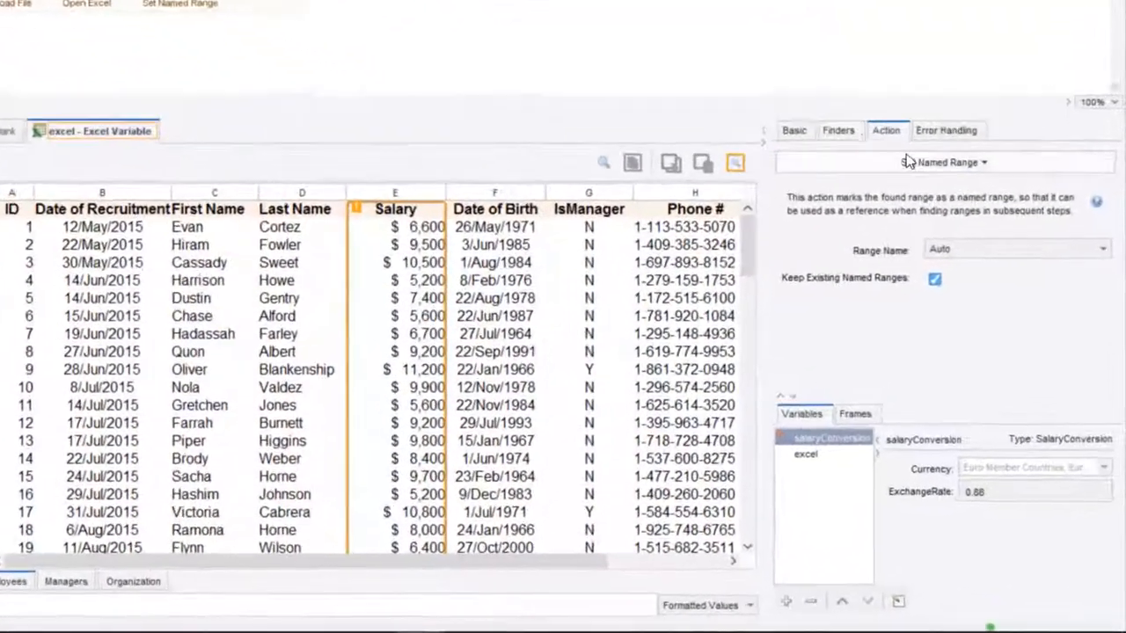
Set the range name of the new step to Named, with the name SalaryColumn
click(1035, 317)
click(1023, 344)
click(999, 272)
text(s)
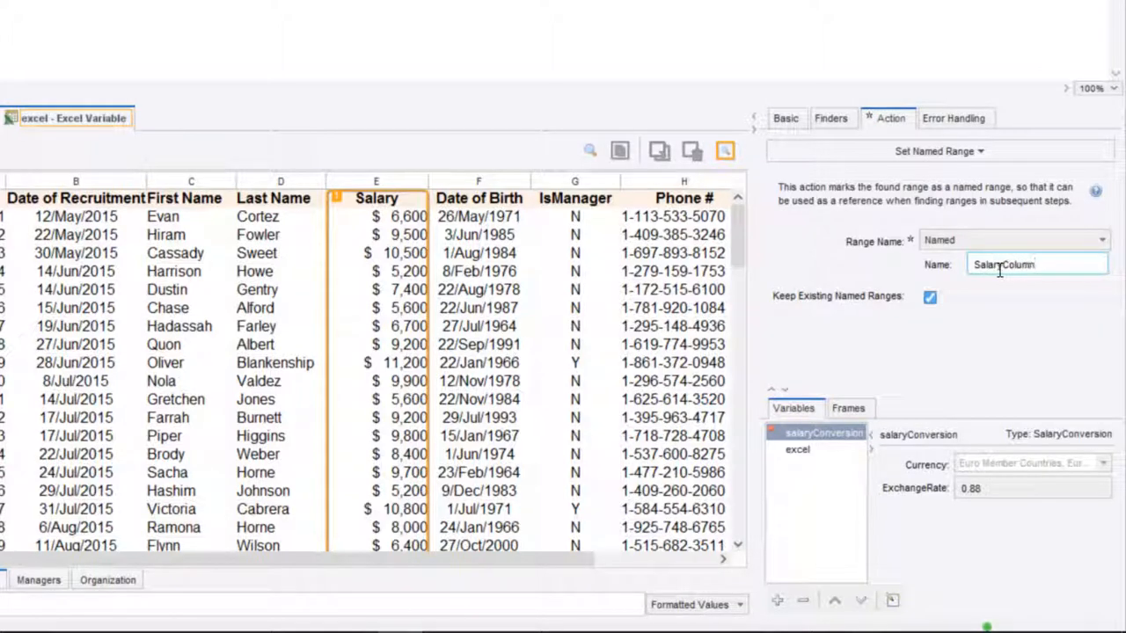
Make the range finder locate the column by header in range Employees!, using the header pattern Salary
click(831, 119)
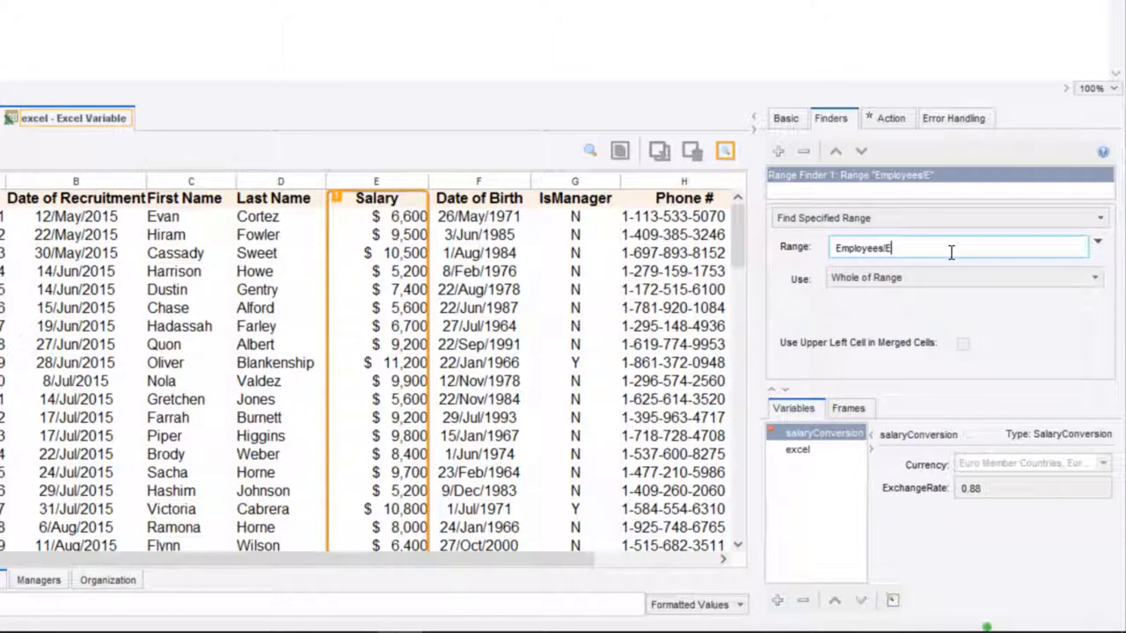
click(931, 279)
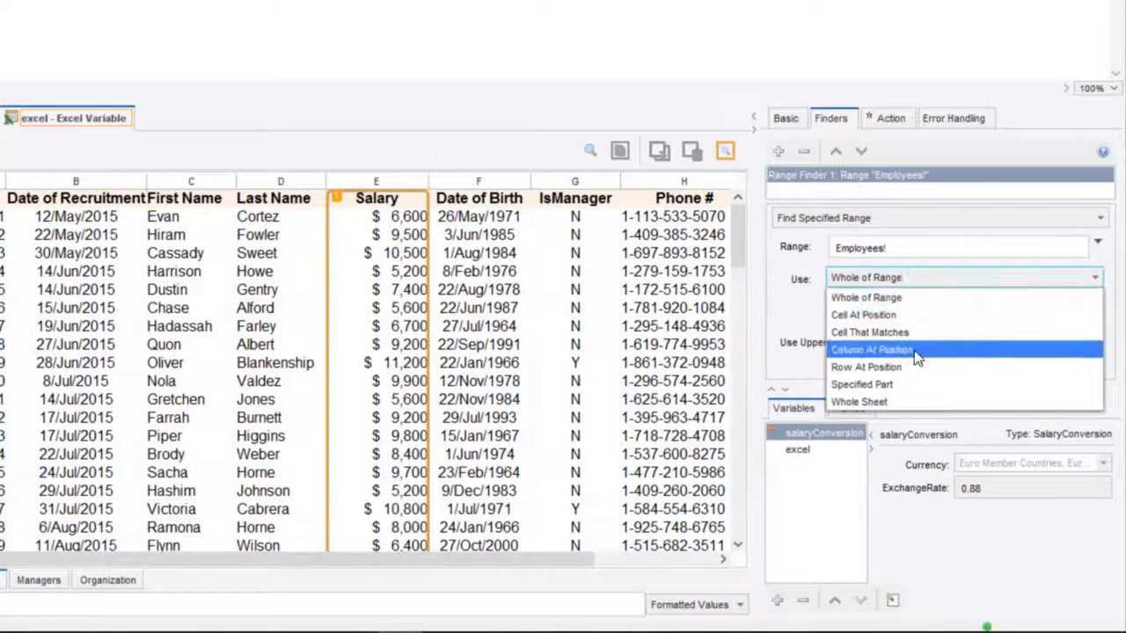
click(914, 350)
click(922, 292)
click(899, 328)
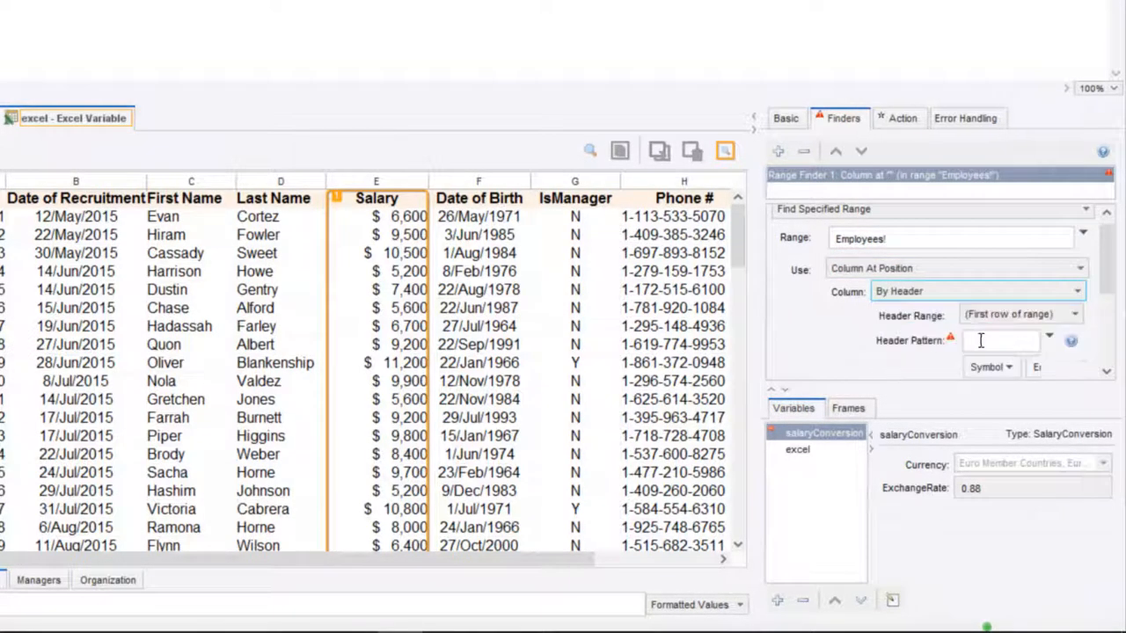
click(979, 342)
text(Salary)
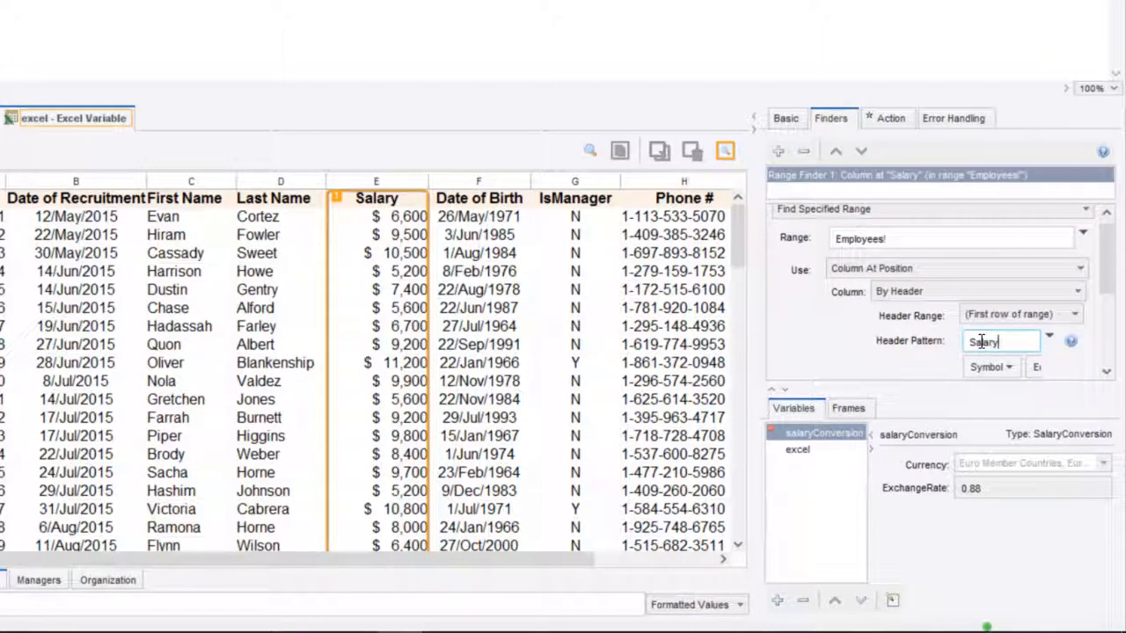
Rename the Set Named Range step as Find Salary Column
click(785, 118)
drag(955, 150, 819, 147)
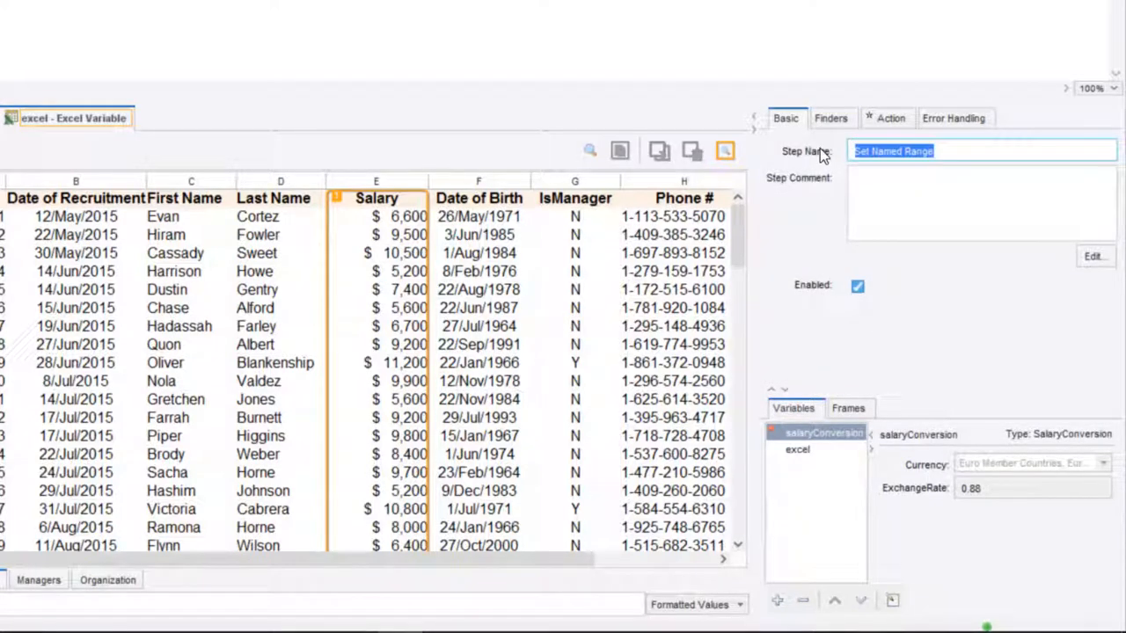
text(Find Salary )
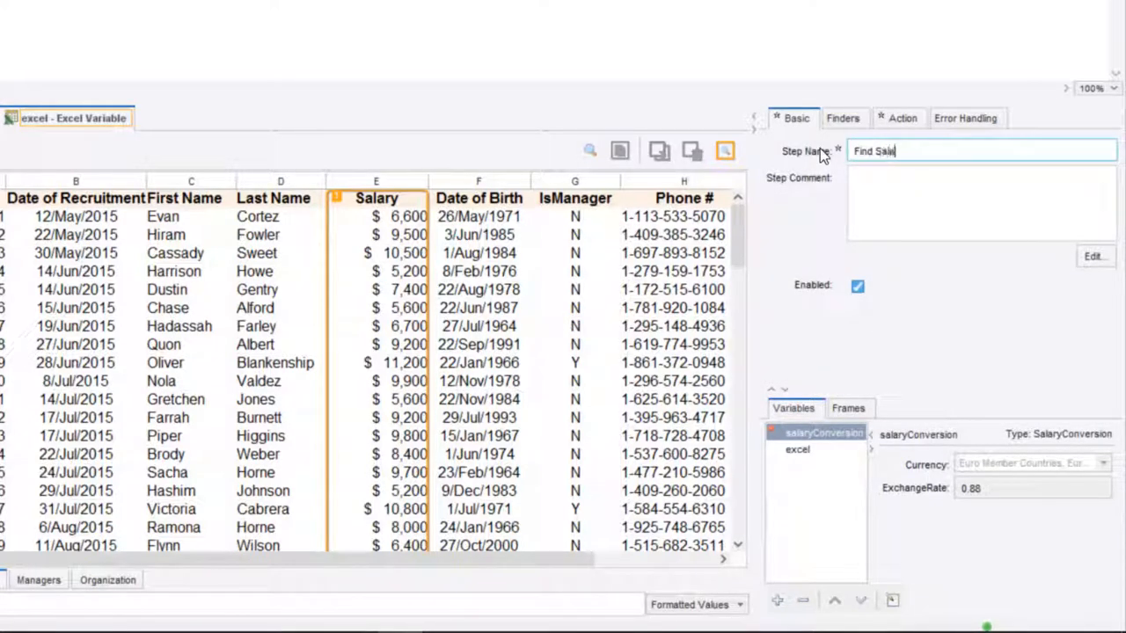
text(Column)
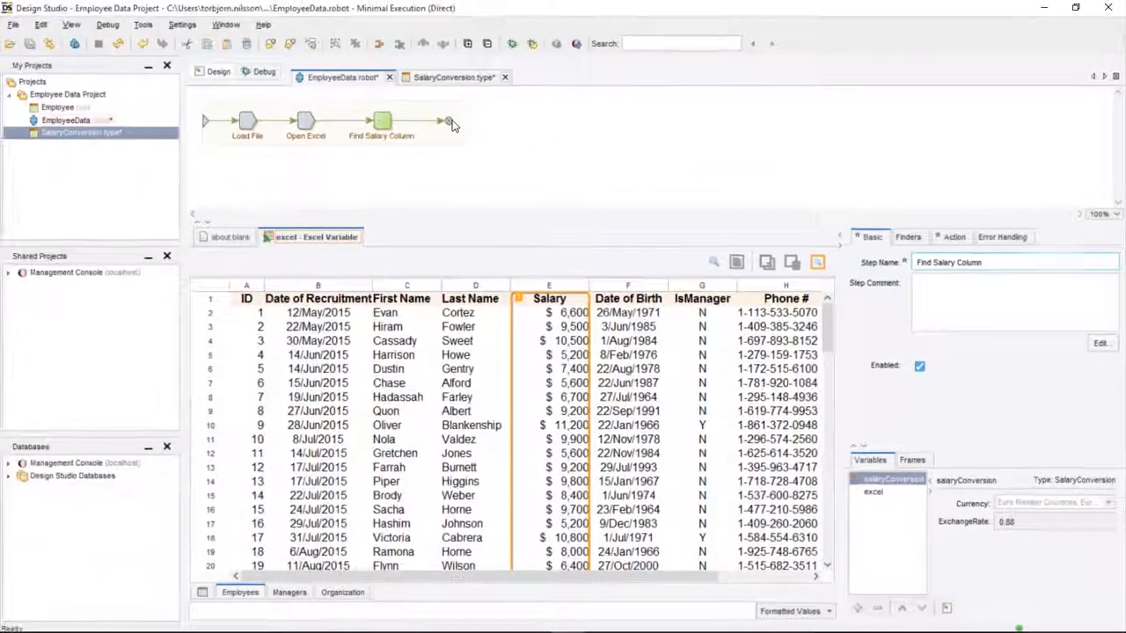
Add a step at the end of the robot that inserts a column after the Salary column
click(449, 122)
click(539, 287)
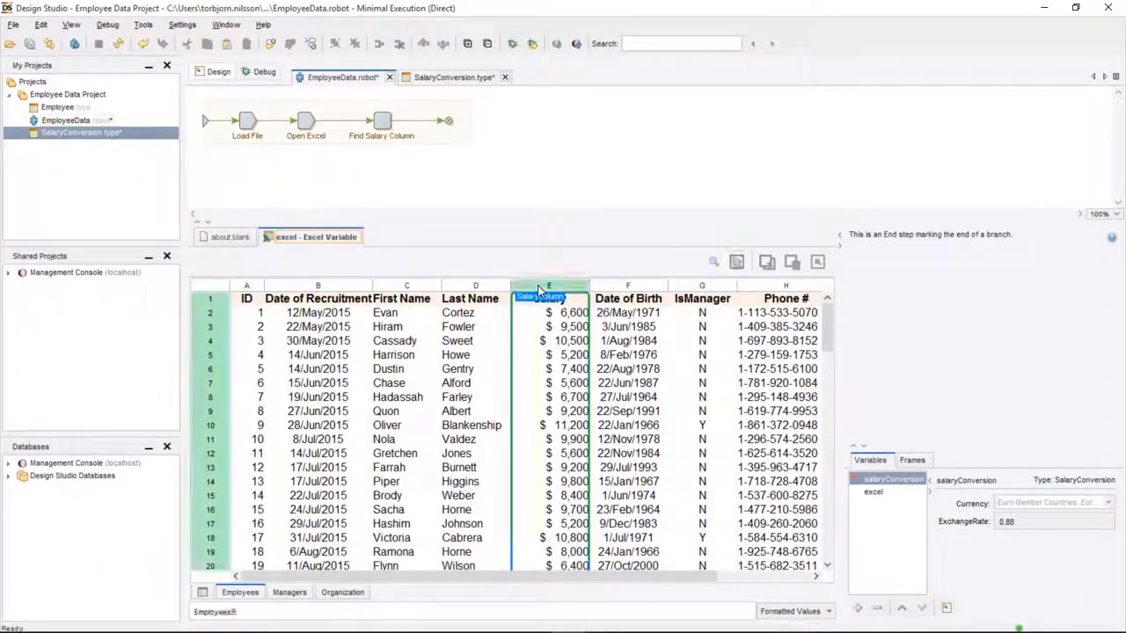
right_click(540, 288)
mouse_move(623, 400)
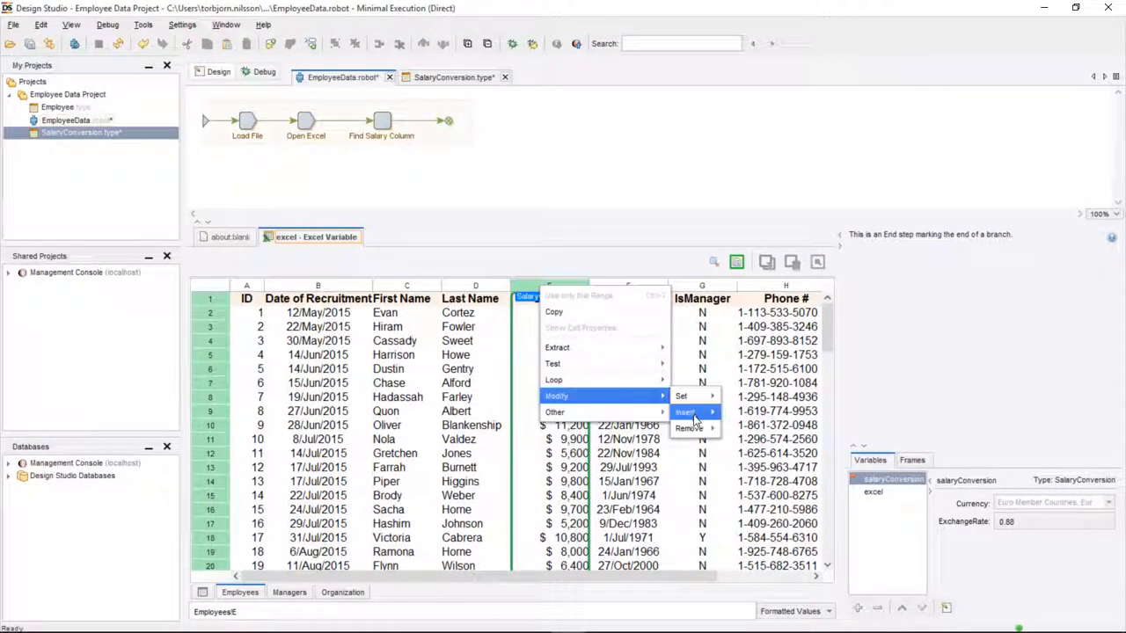
mouse_move(745, 418)
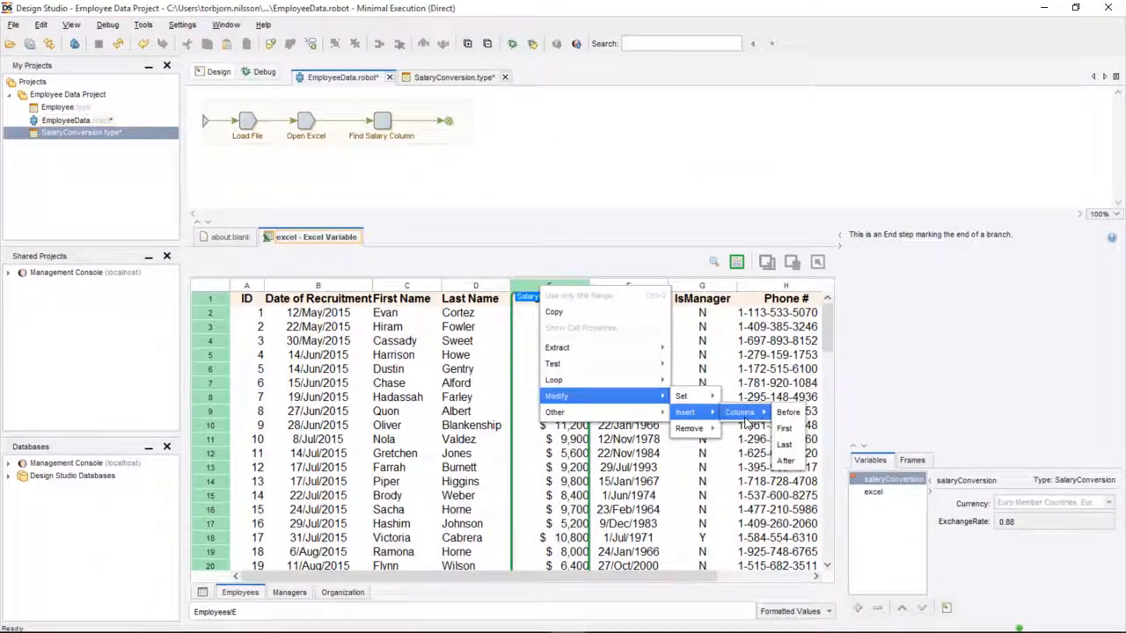
click(785, 463)
click(655, 424)
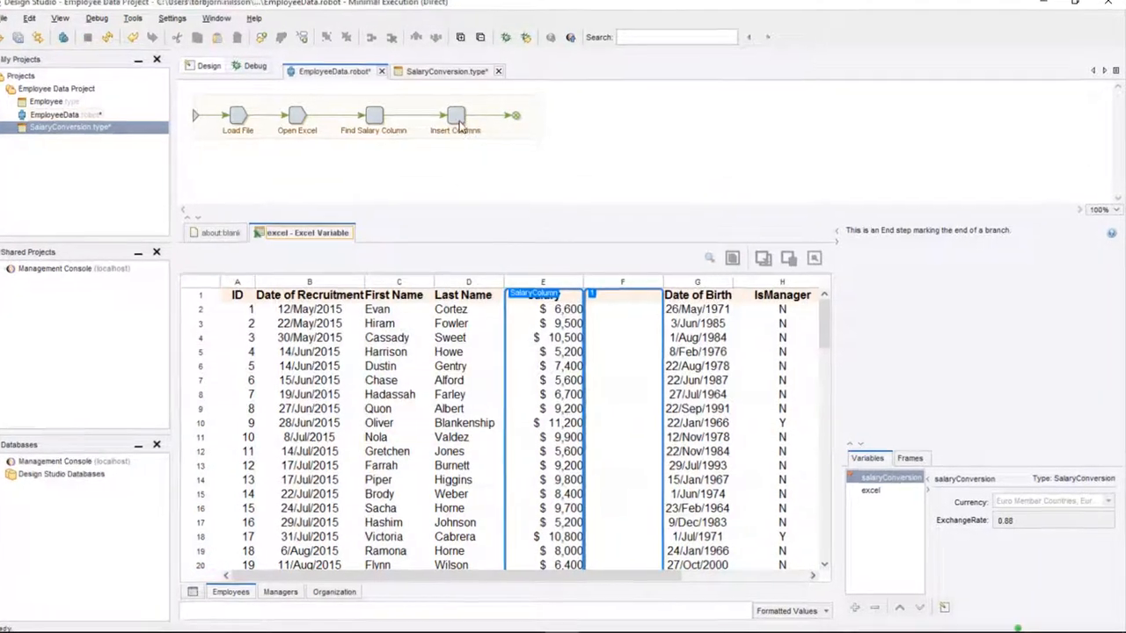
Turn off setting the inserted column as a named range in the Insert Columns step
click(457, 128)
click(875, 118)
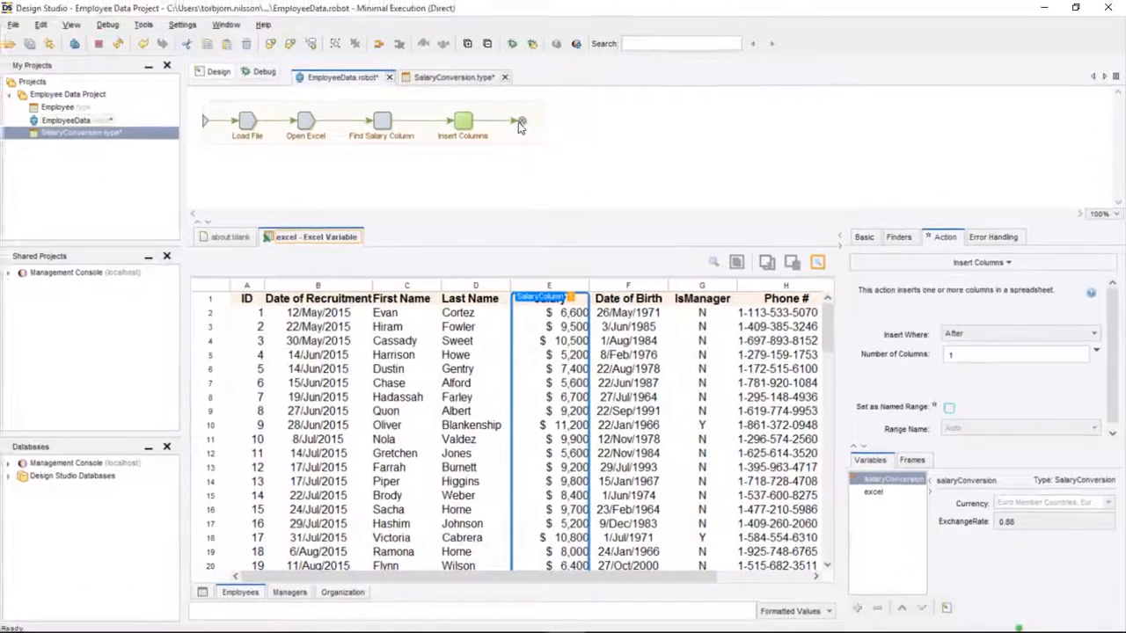
click(523, 121)
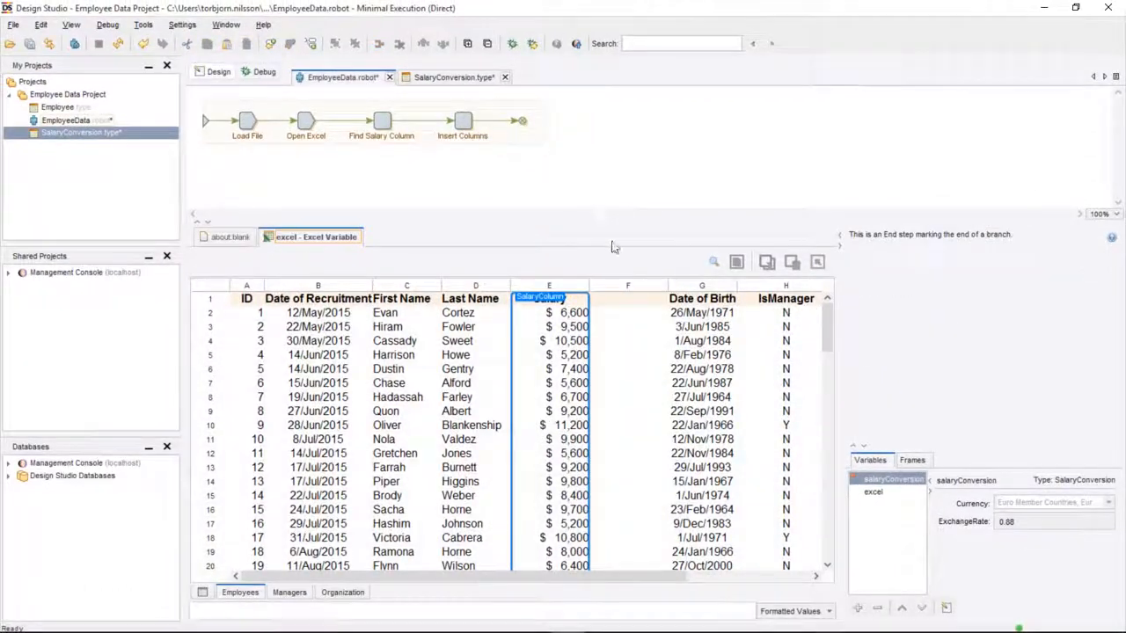
Start a Set Content of Cell step for the new column's header cell, with the expression "Salary (" + salaryConversion.Currency + ")"
click(632, 299)
right_click(631, 299)
click(730, 312)
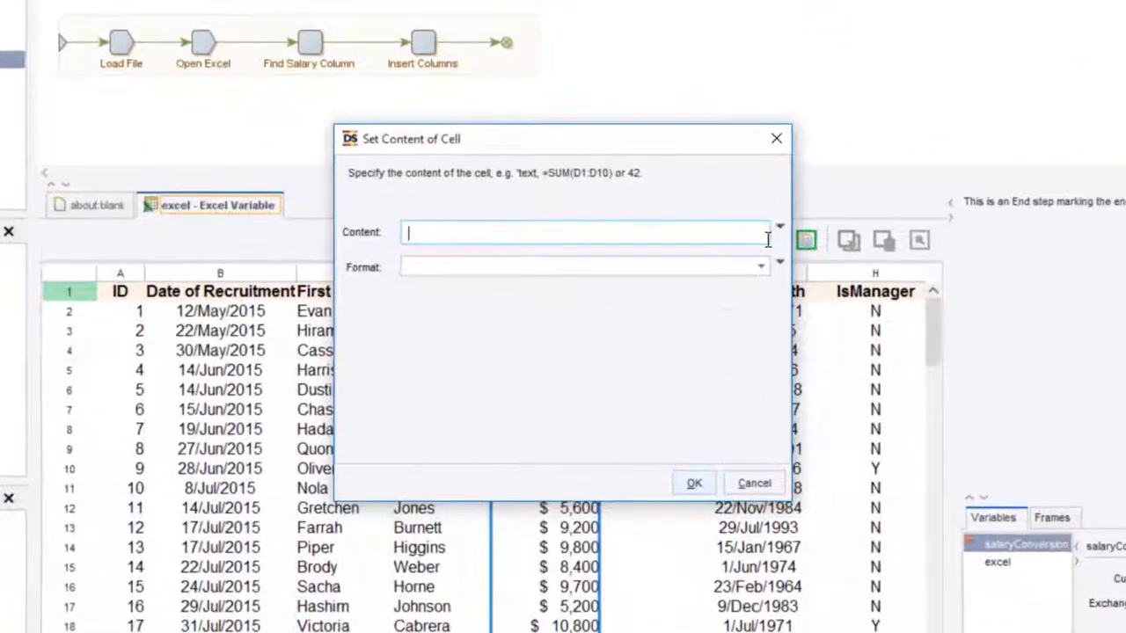
click(756, 235)
click(713, 294)
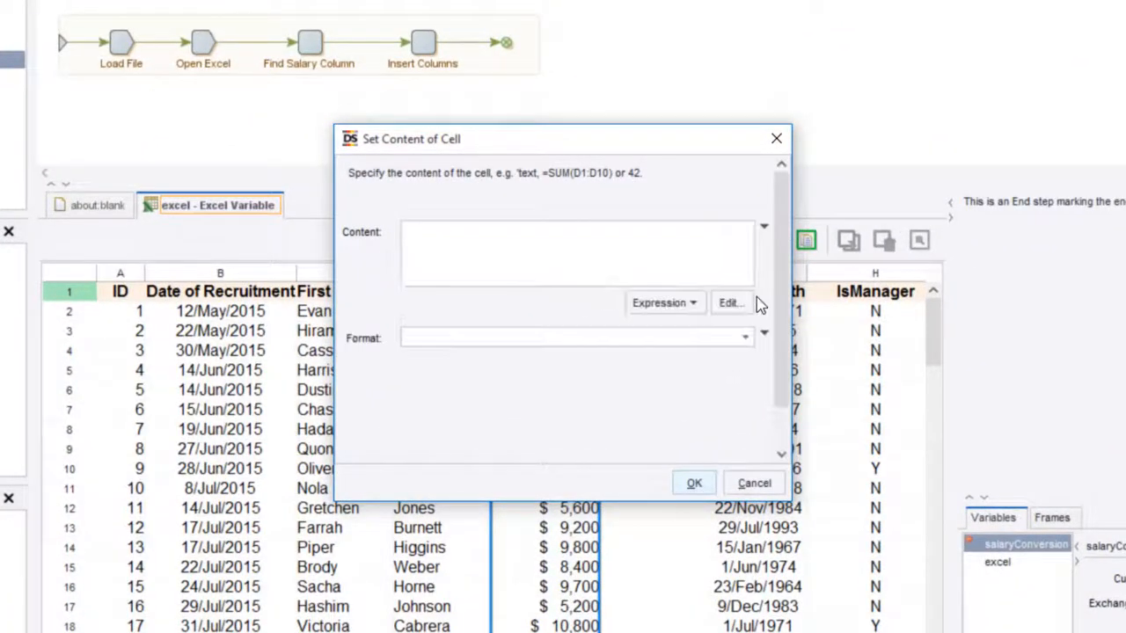
text('s)
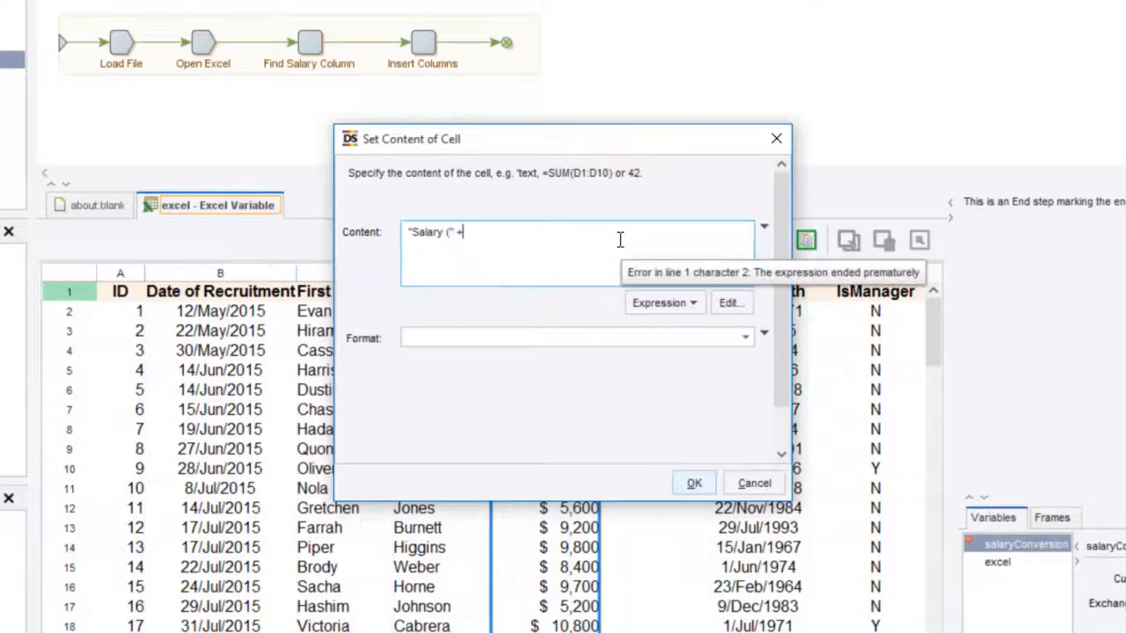
click(664, 303)
mouse_move(717, 377)
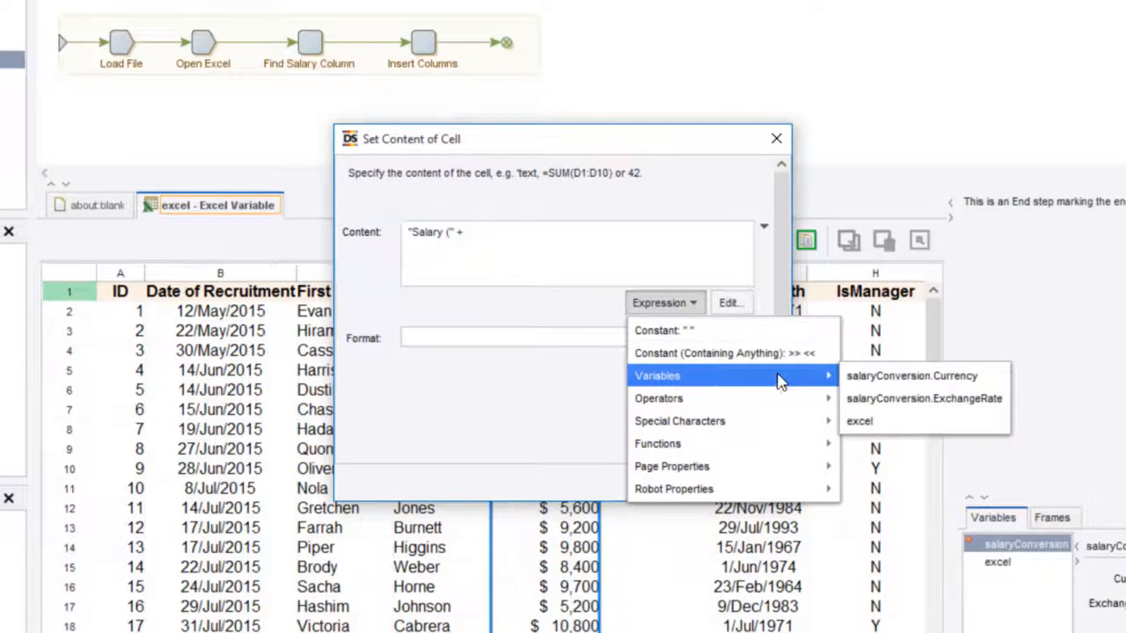
click(906, 376)
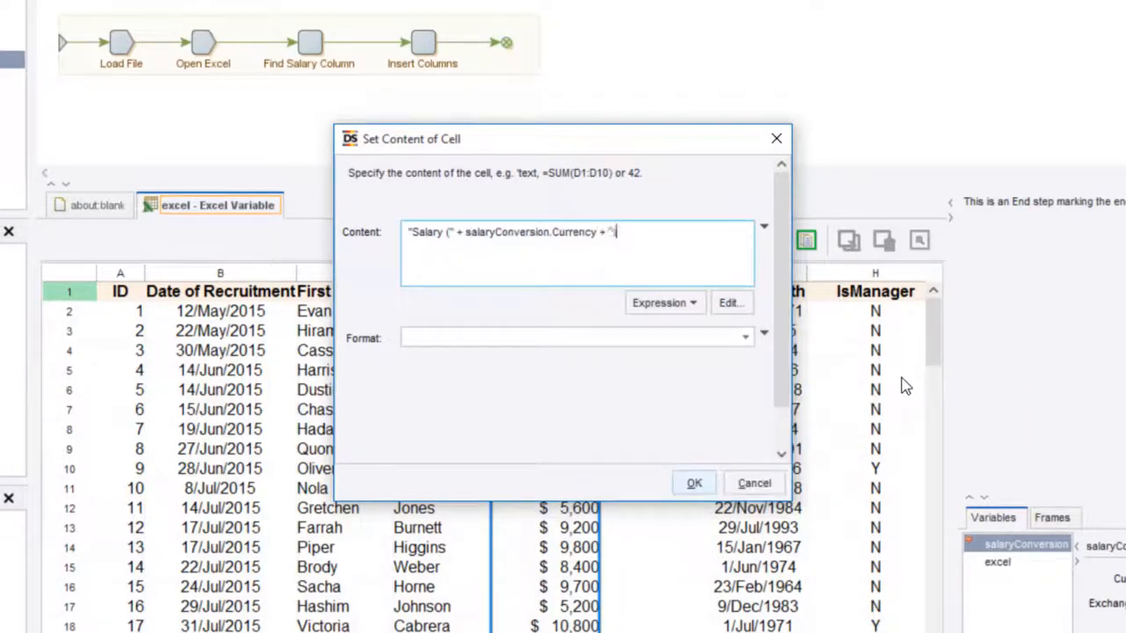
Set the header cell's format to 0 and add the Set Content of Cell step
click(745, 338)
click(572, 377)
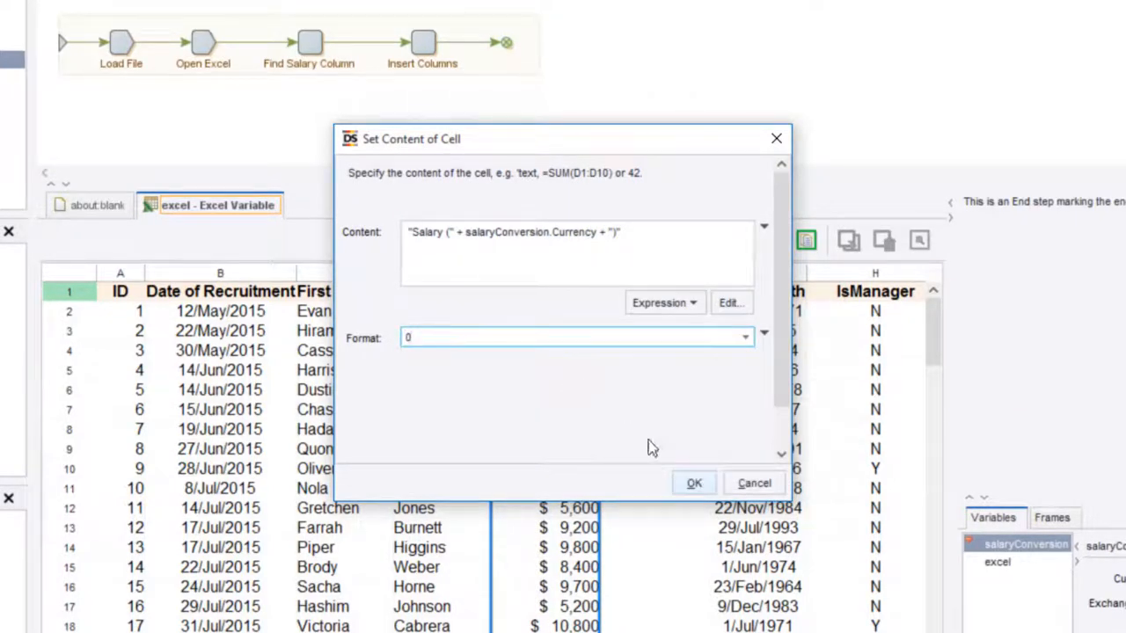
click(692, 484)
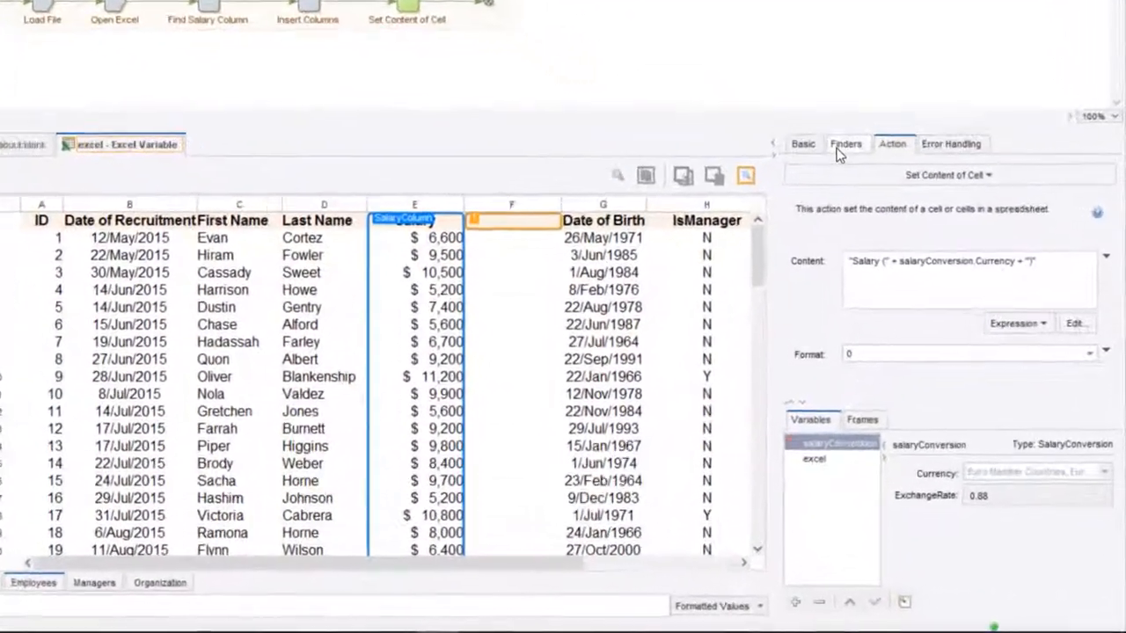
Make the new step's range finder use named range SalaryColumn with Cell At Position and a column offset of 1
click(898, 235)
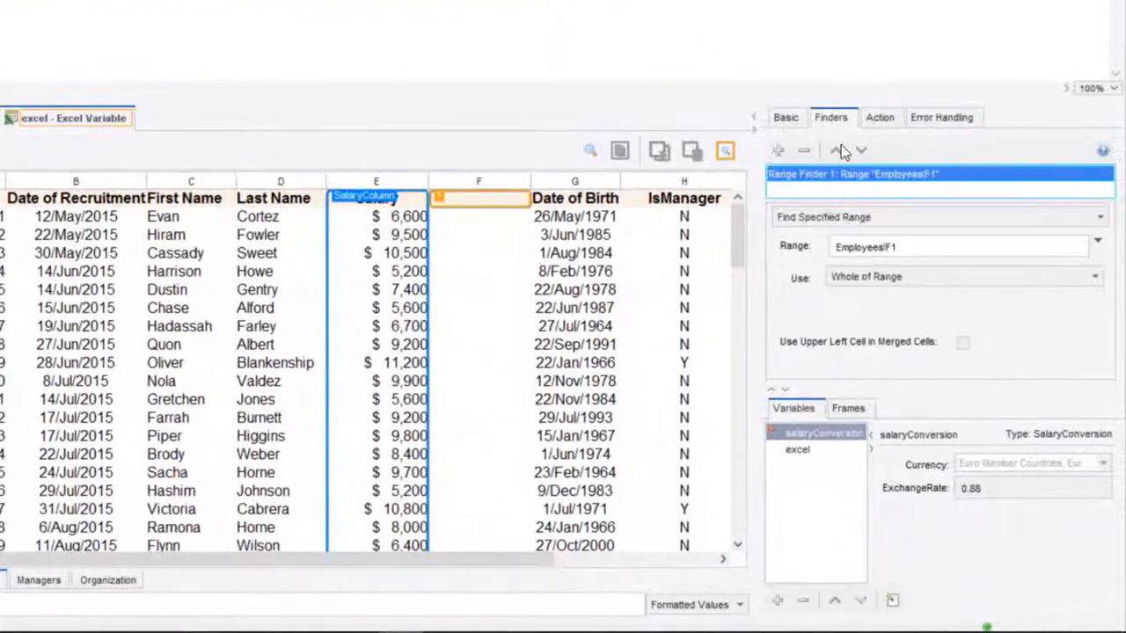
click(915, 217)
click(924, 256)
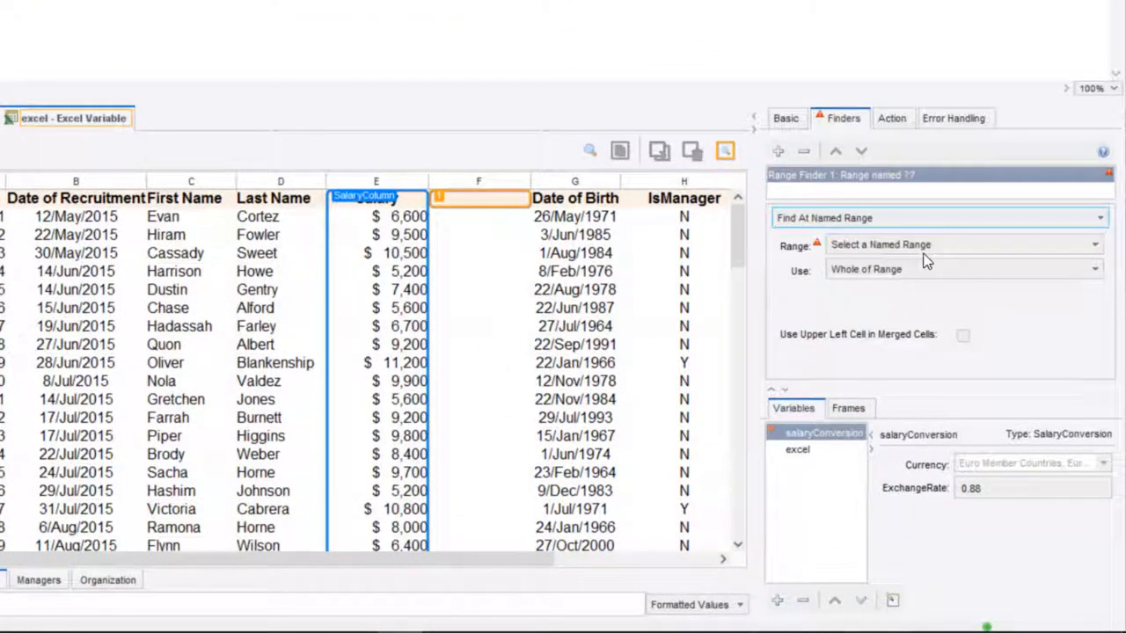
click(926, 247)
click(923, 283)
click(932, 269)
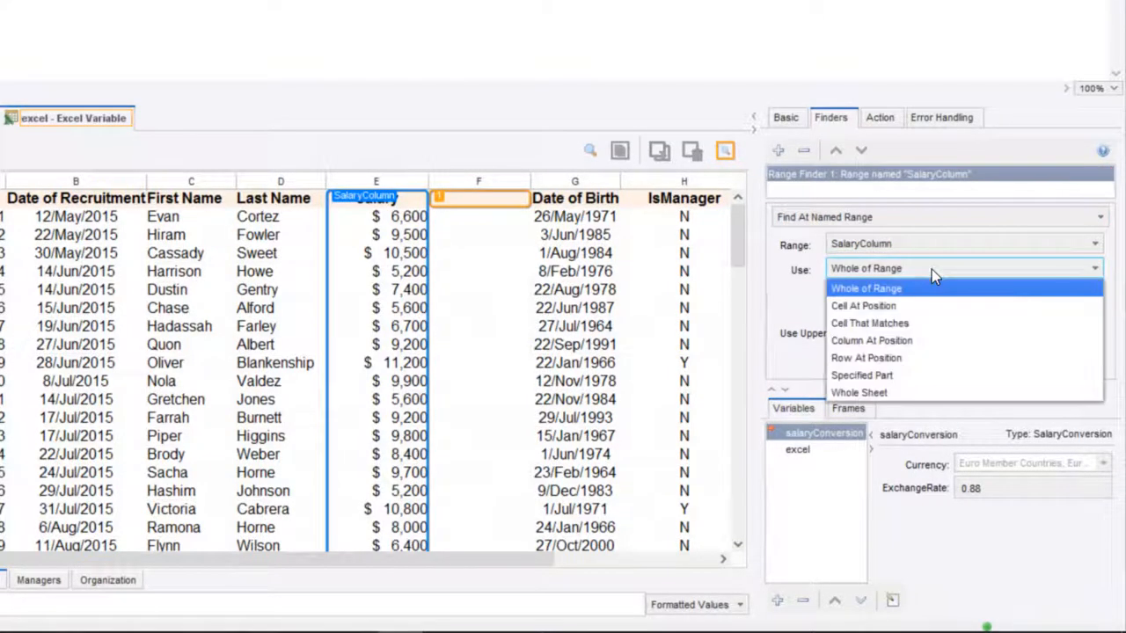
click(937, 307)
click(935, 315)
text(1)
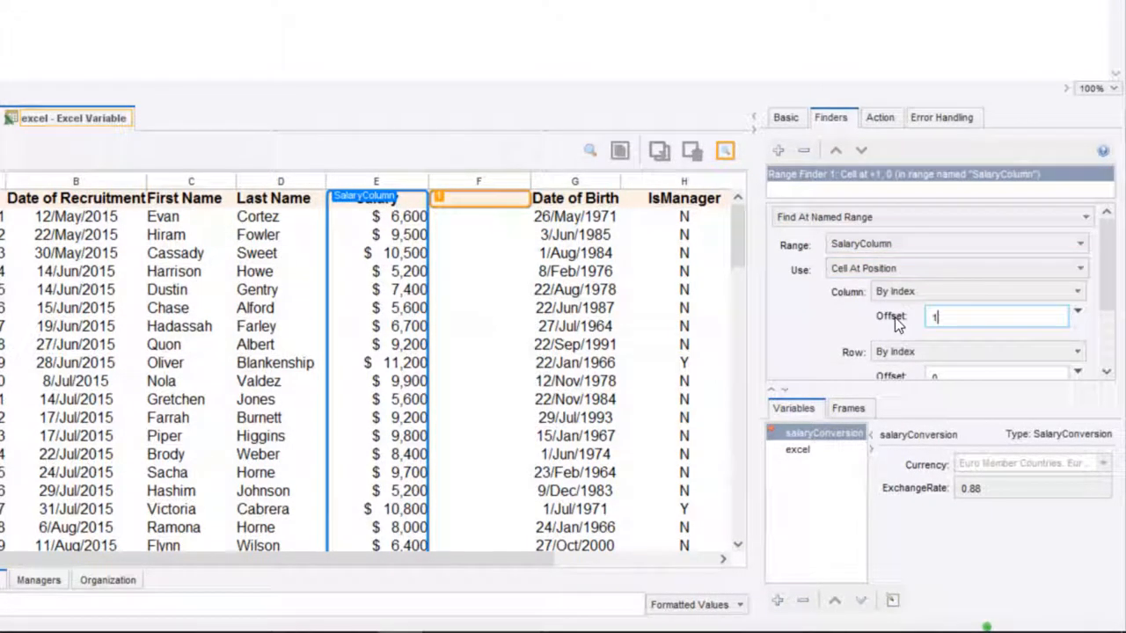
Rename the Set Content of Cell step as Set Column Header
click(785, 121)
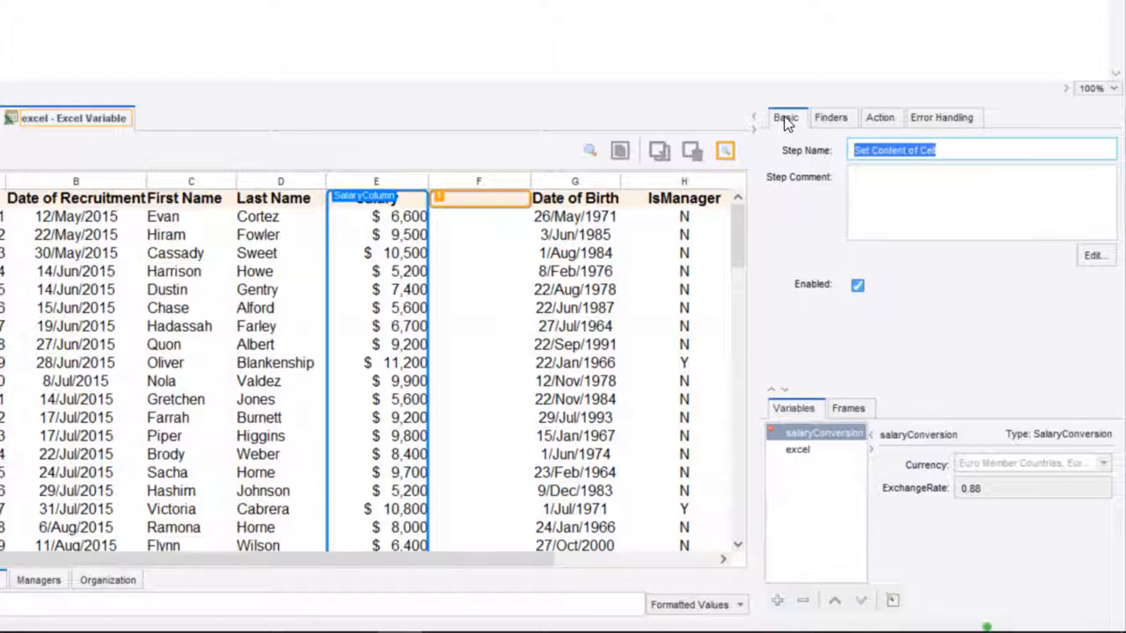
text(Set Column Header)
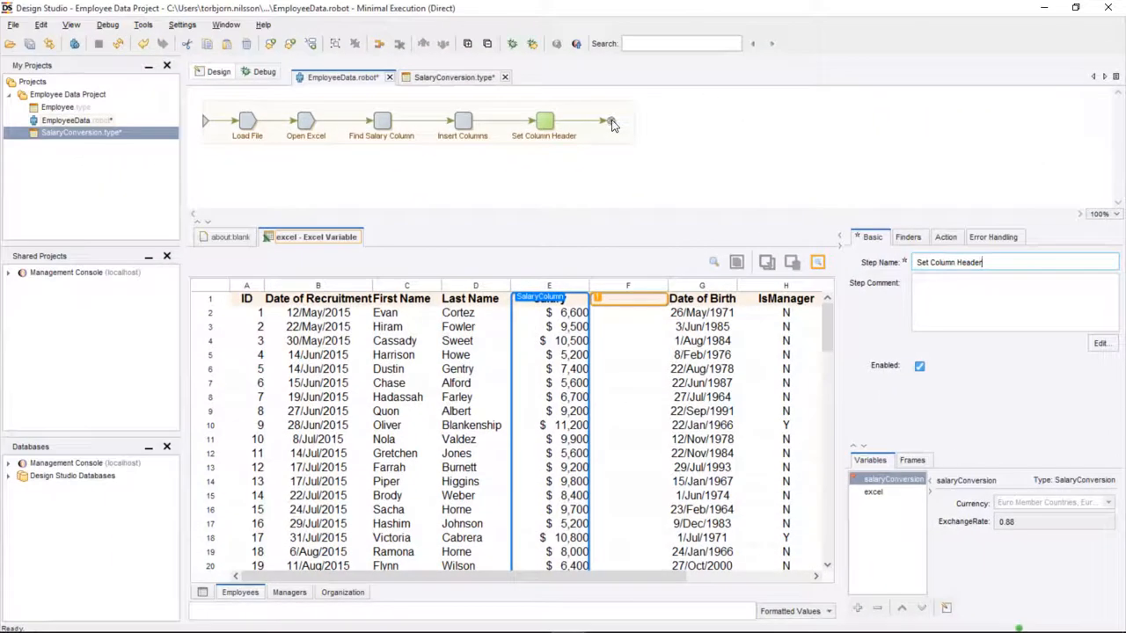
Add a loop at the end of the robot over the rows of the Salary column, excluding the first row
click(610, 123)
right_click(561, 289)
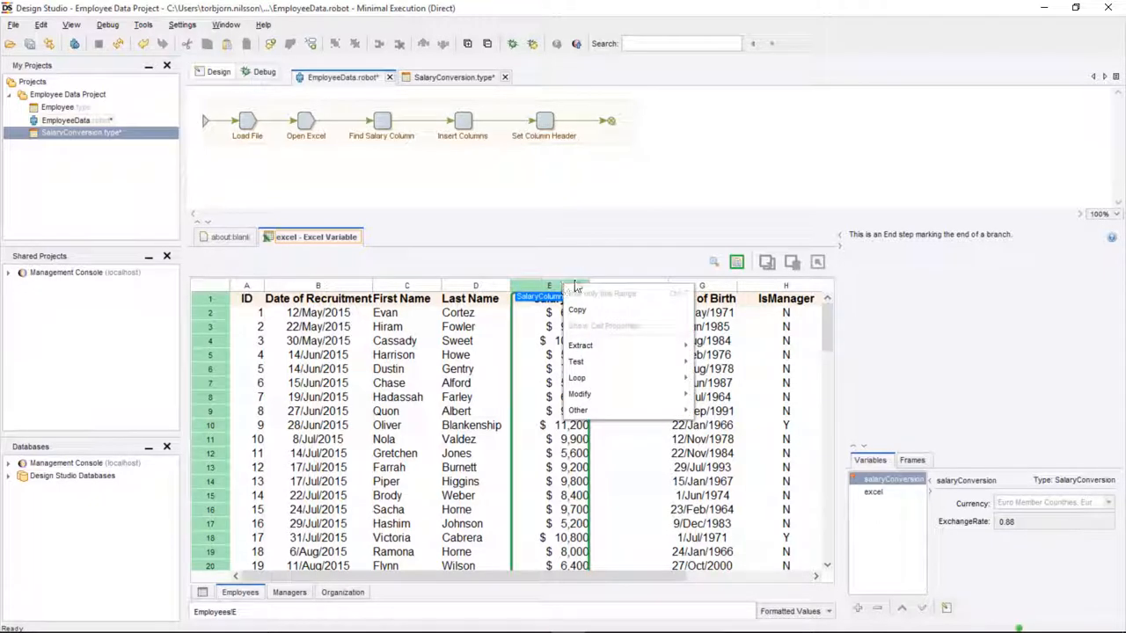
mouse_move(651, 378)
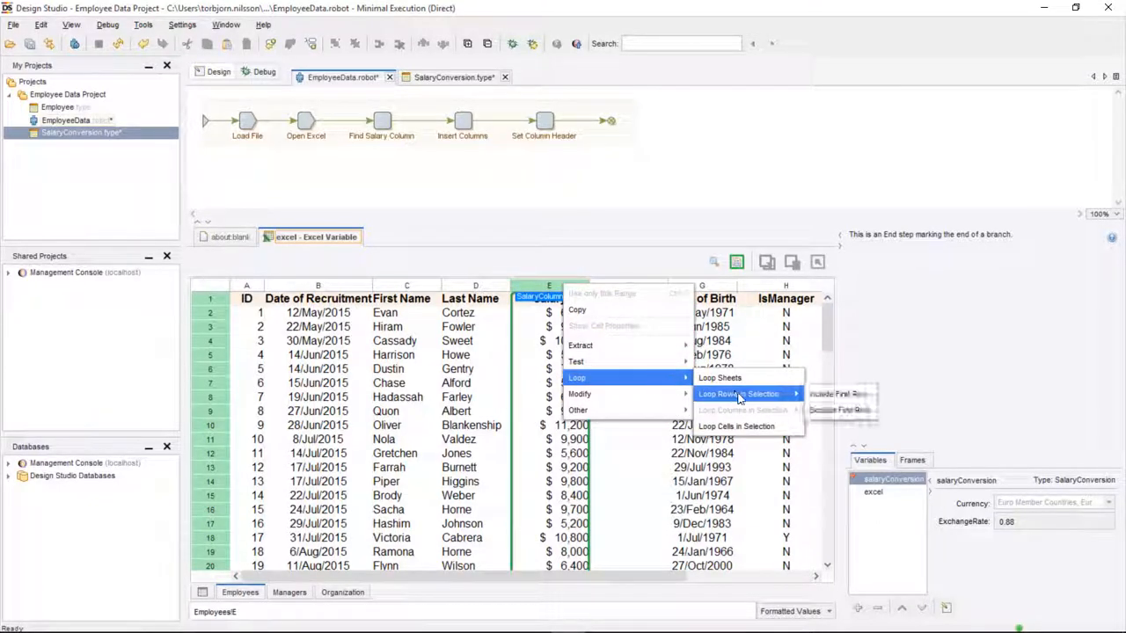
mouse_move(748, 394)
click(827, 407)
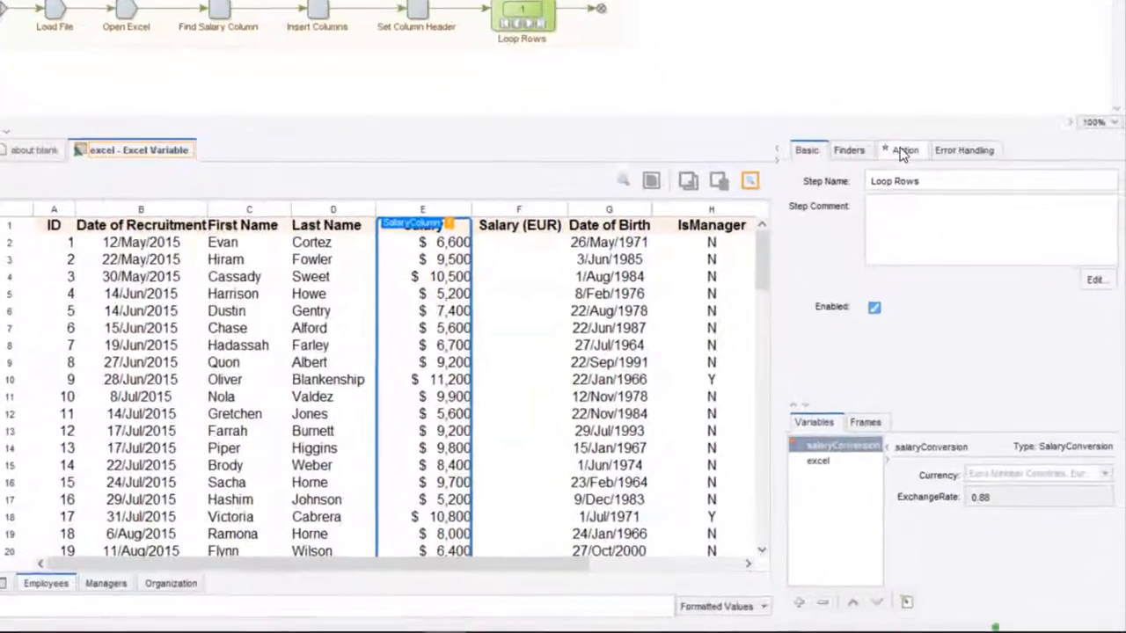
Set the range name of the Loop Rows step to Named, with the name LoopRows
click(940, 237)
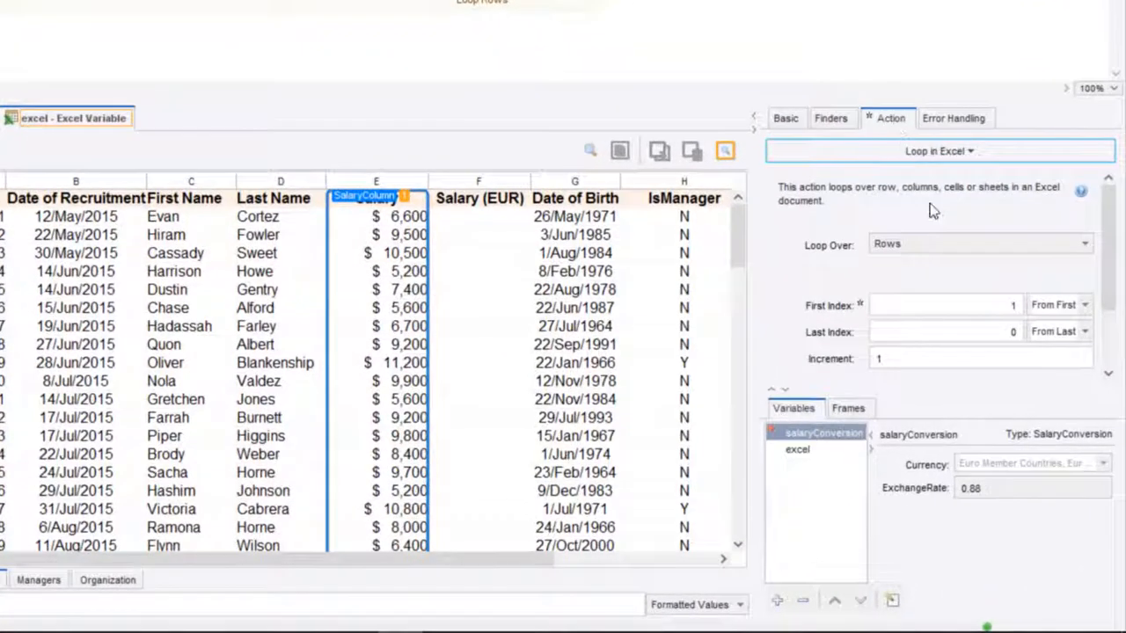
scroll(954, 251, down, 3)
click(979, 355)
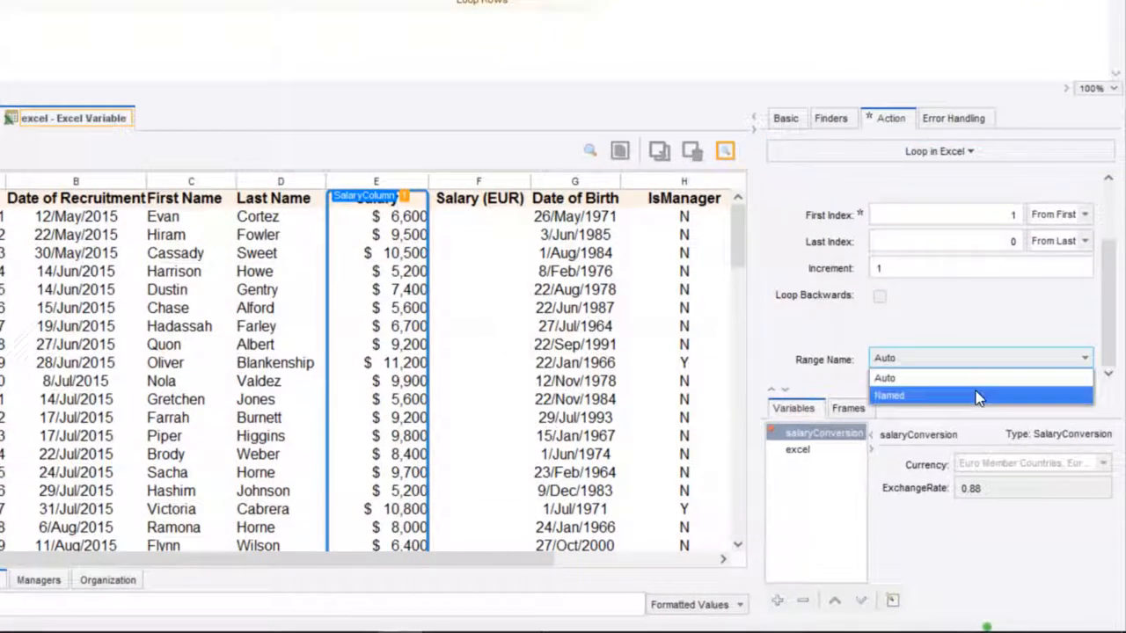
click(975, 395)
click(978, 354)
text(LoopRows)
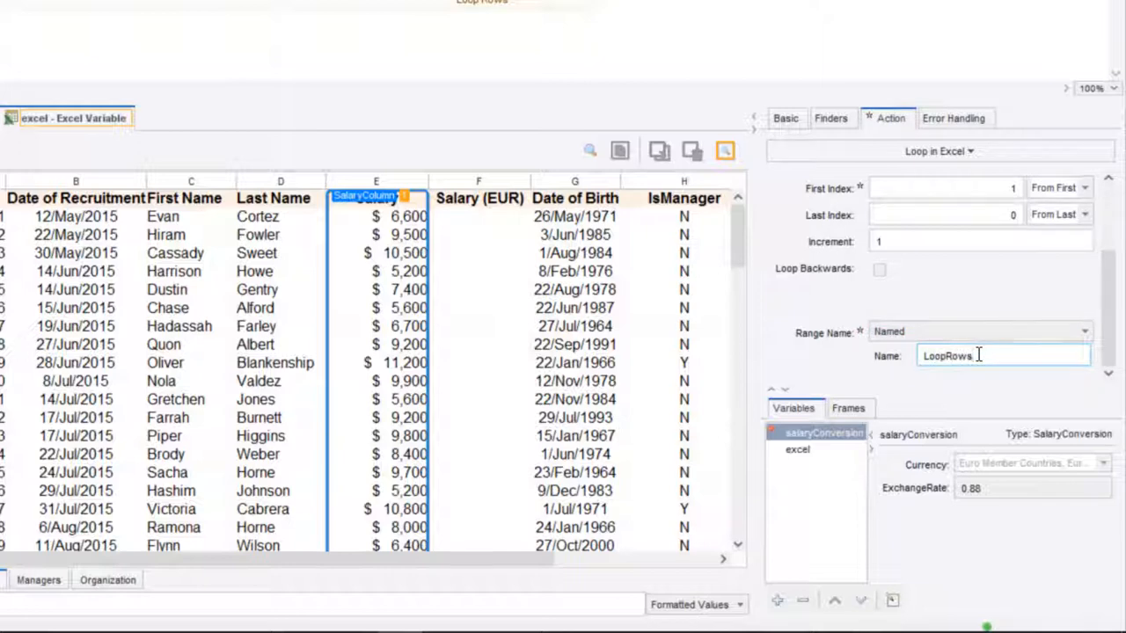
Make the loop's range finder use a specified part of named range SalaryColumn, with a fixed width of 2 columns
click(845, 117)
click(899, 220)
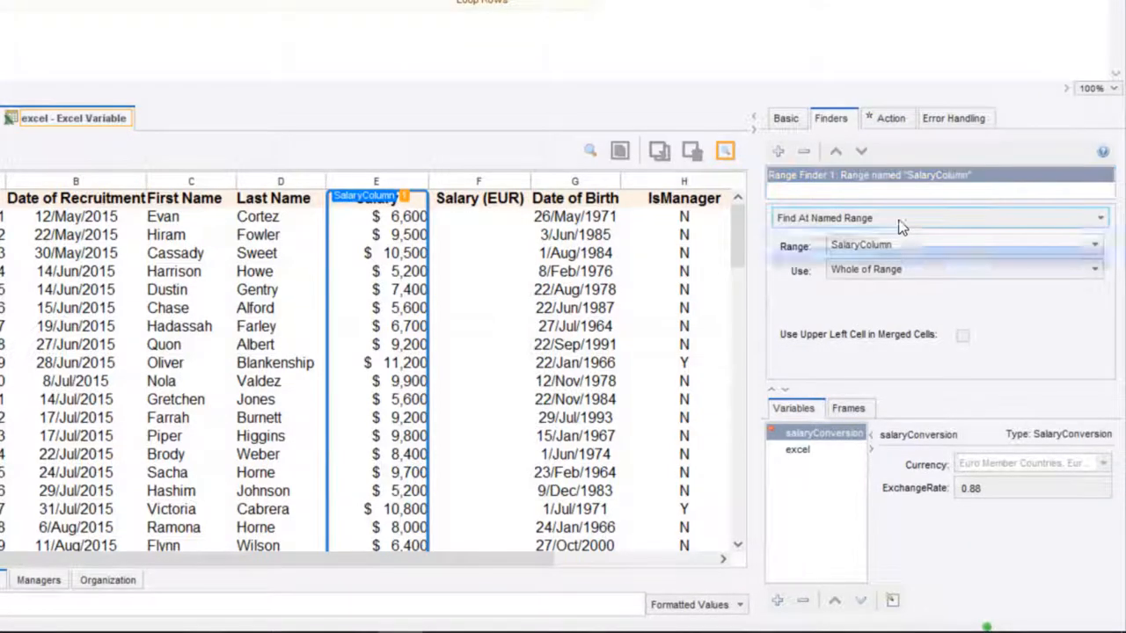
click(904, 256)
click(907, 268)
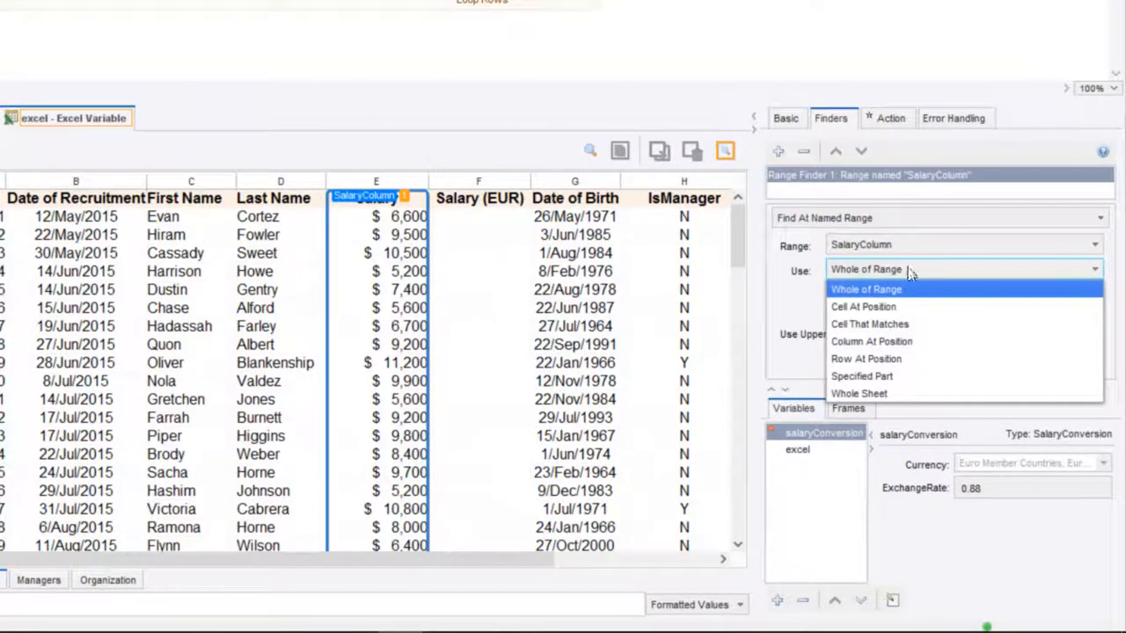
click(938, 378)
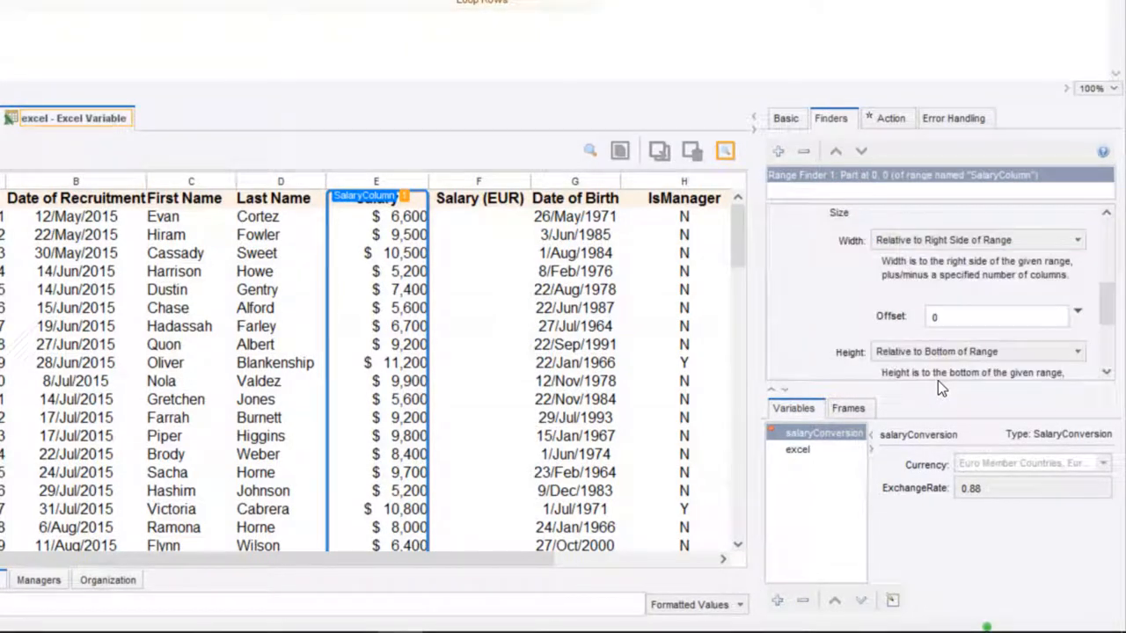
click(941, 239)
click(948, 278)
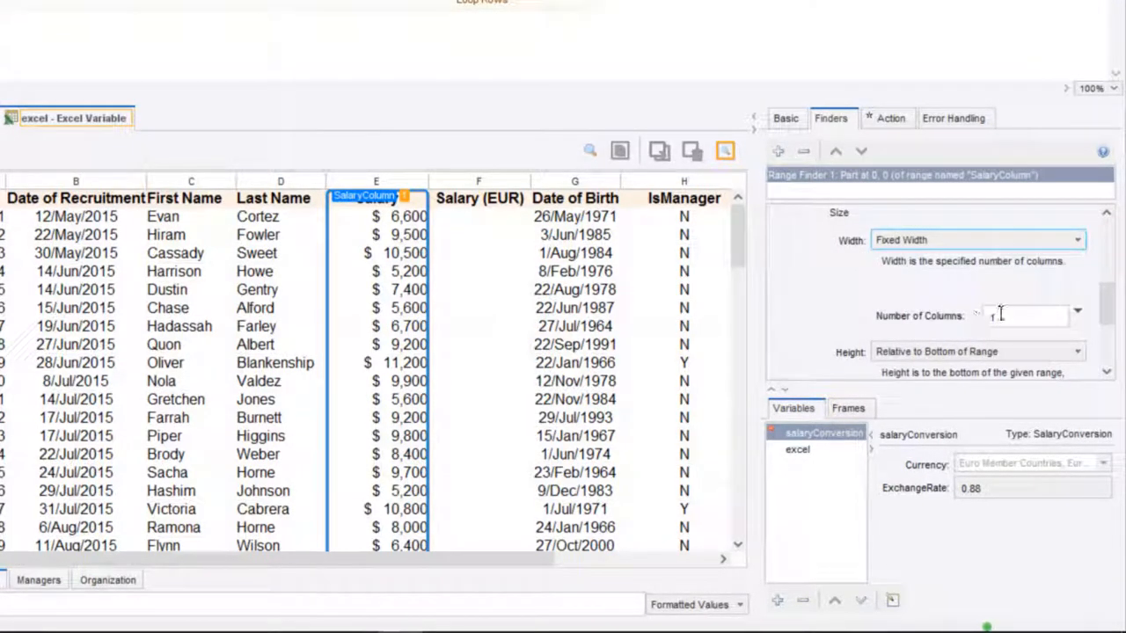
drag(1000, 317, 966, 317)
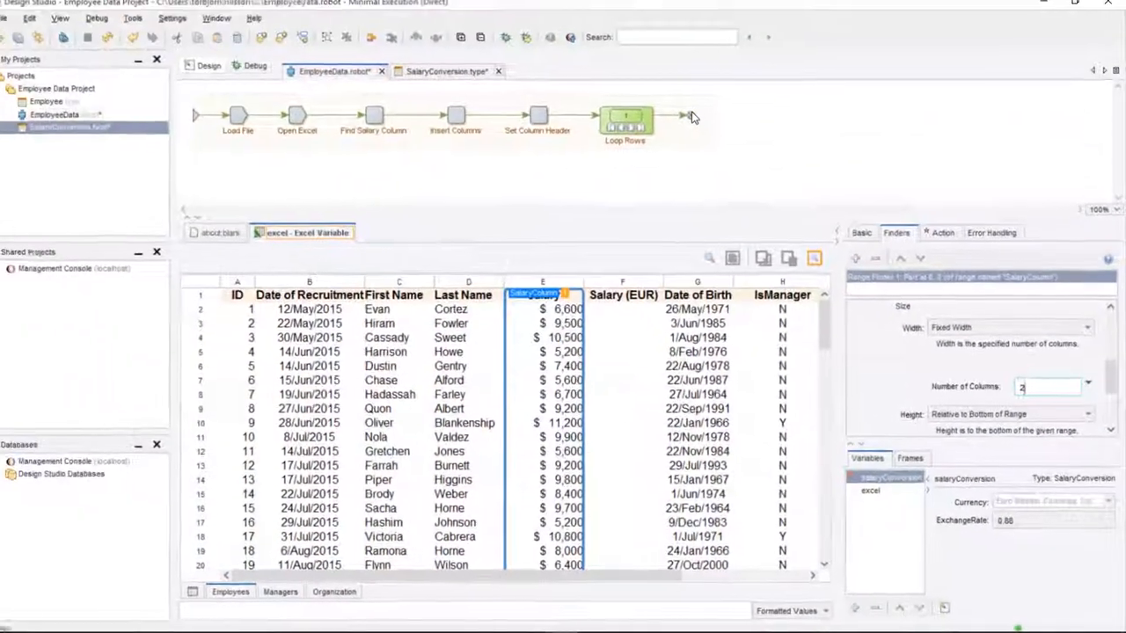
Add a step that extracts the number in salary cell E2 into a new simple Integer variable named Amount, keeping the default number configuration
click(695, 121)
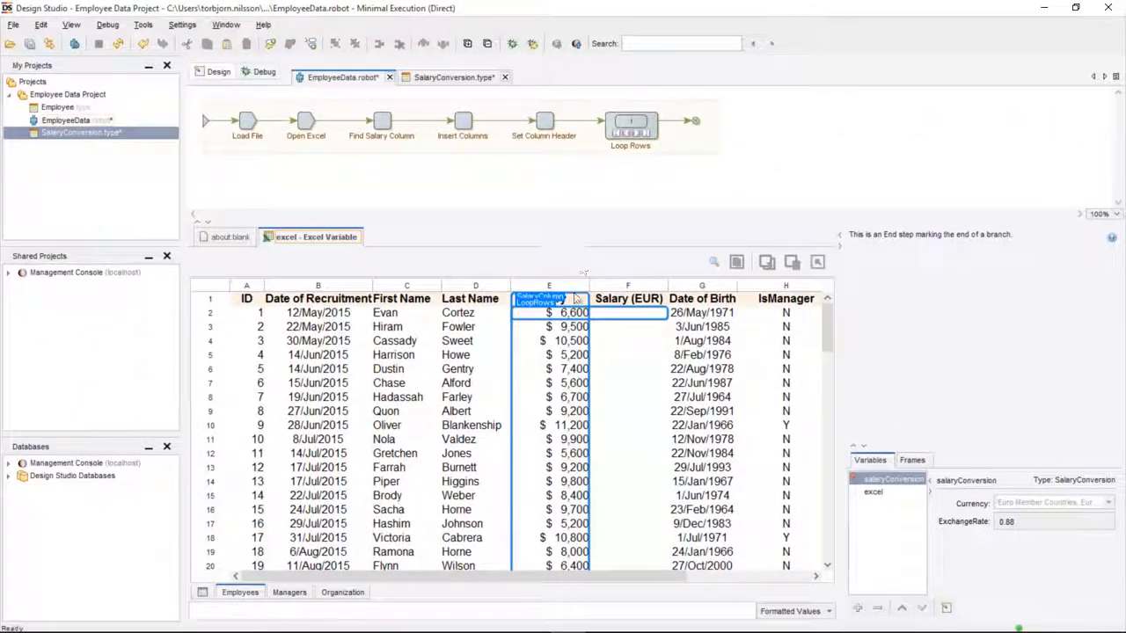
click(574, 320)
right_click(574, 319)
mouse_move(684, 401)
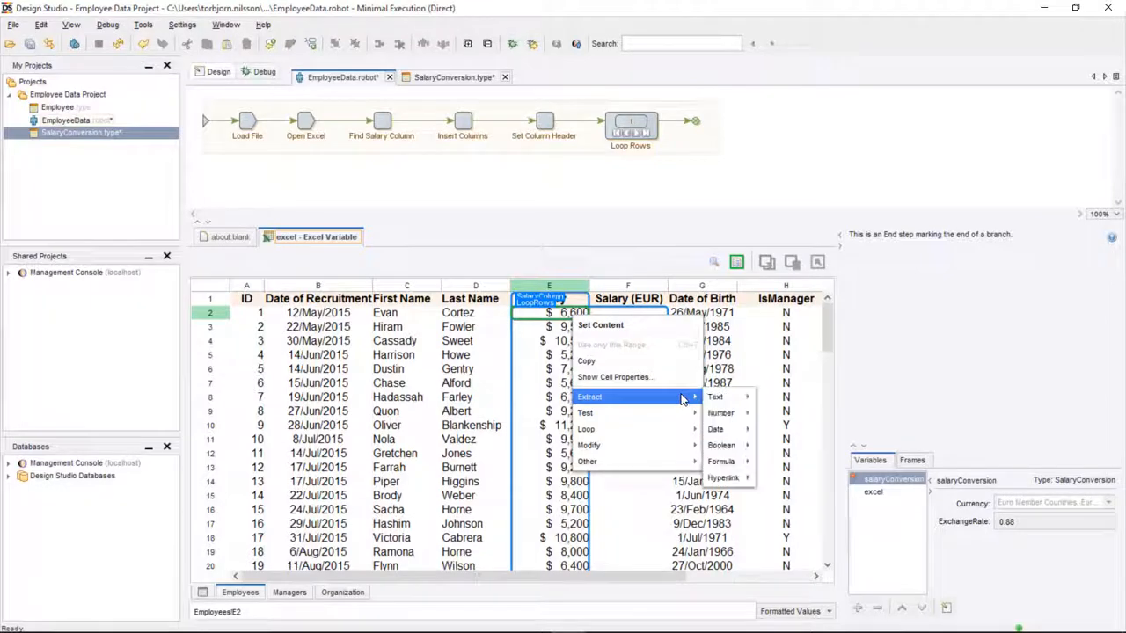
mouse_move(720, 413)
mouse_move(818, 429)
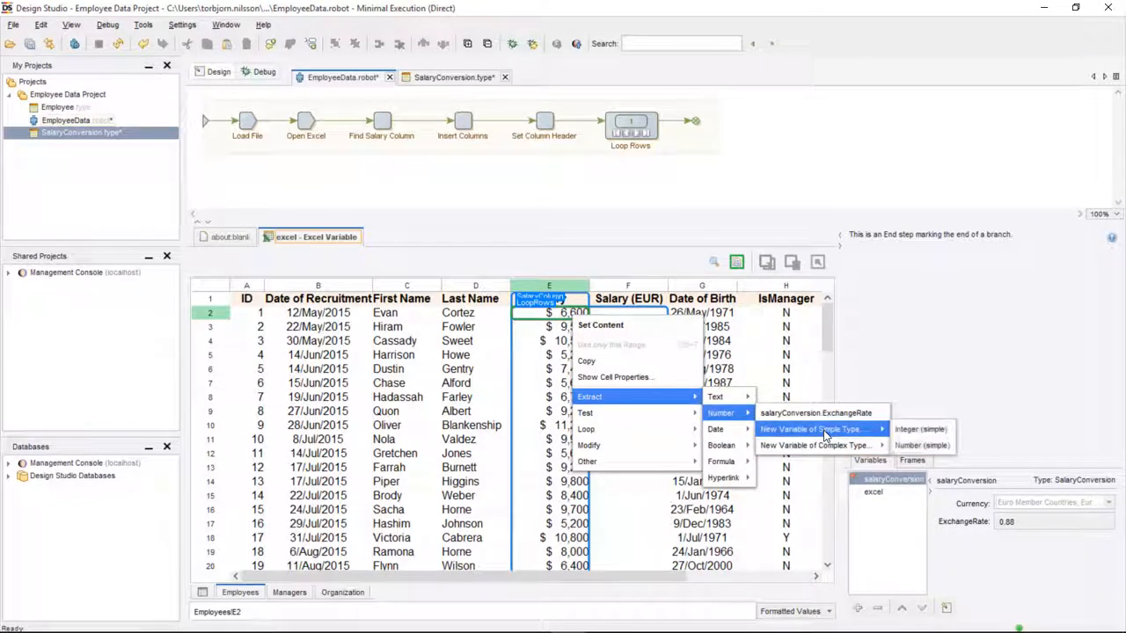
click(912, 431)
text(Amo)
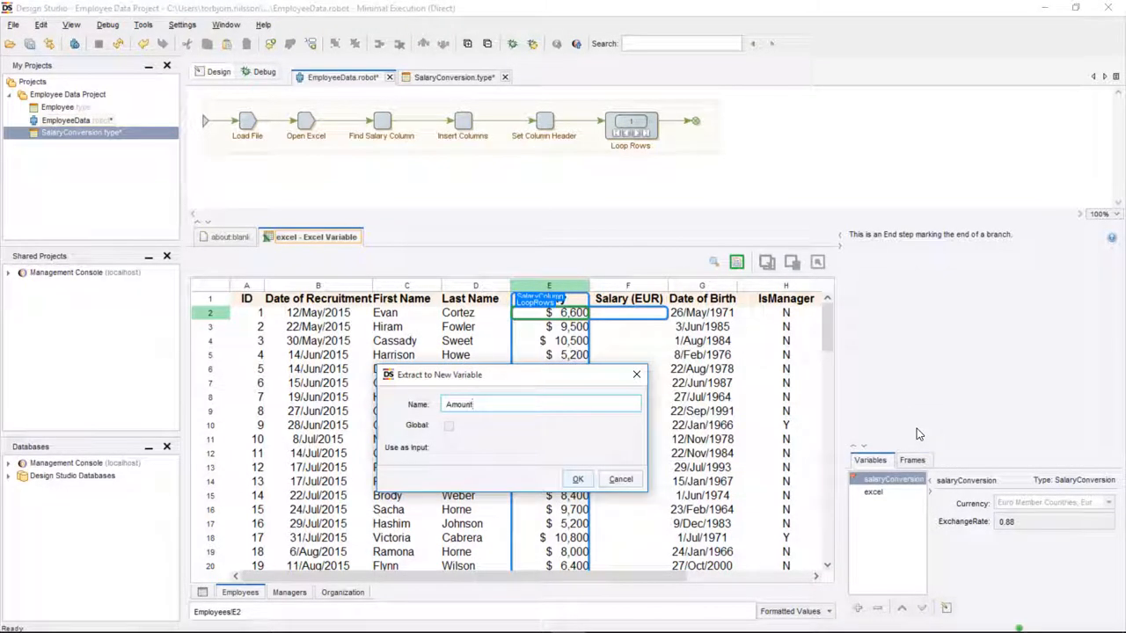
text(unt)
key(Return)
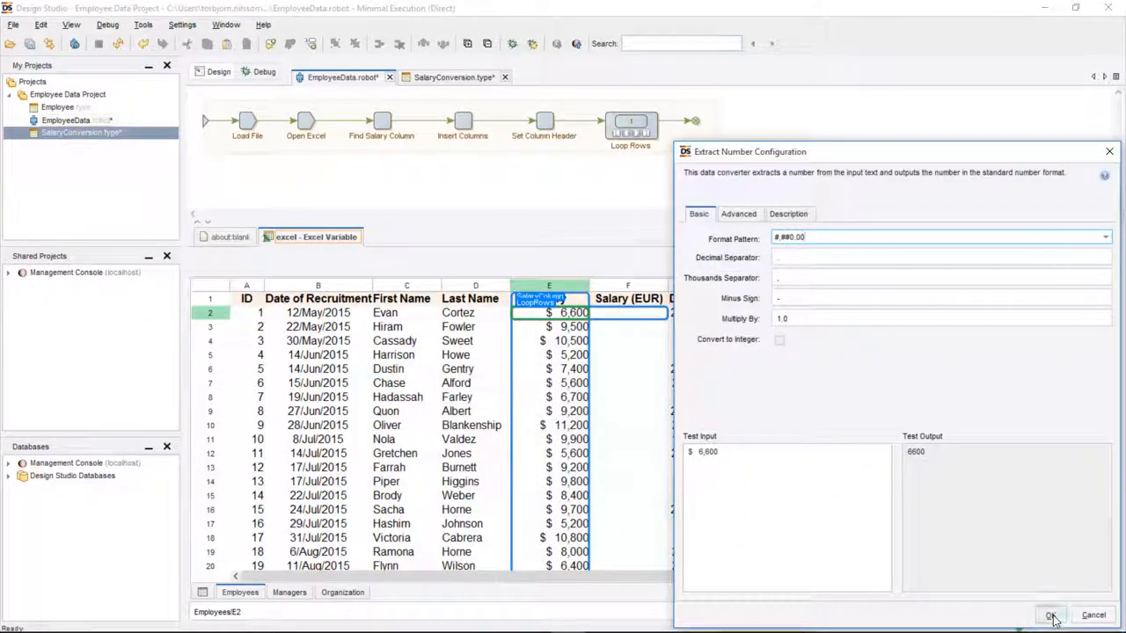
click(1054, 620)
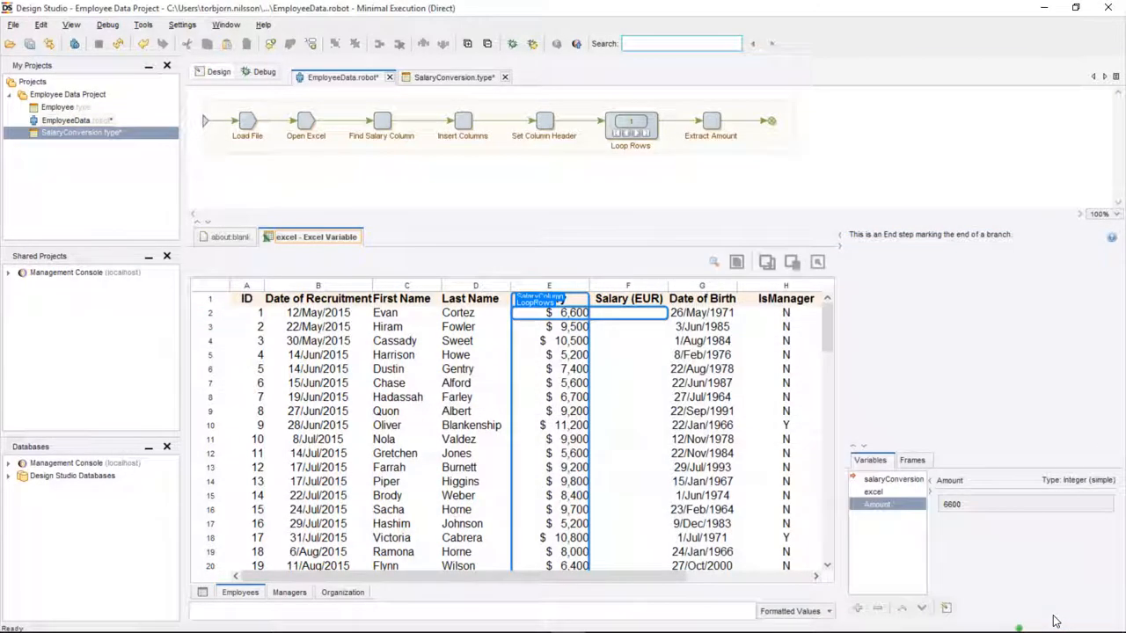
Make the Extract Amount step's finder use Cell At Position within the named range LoopRows
click(713, 122)
click(936, 354)
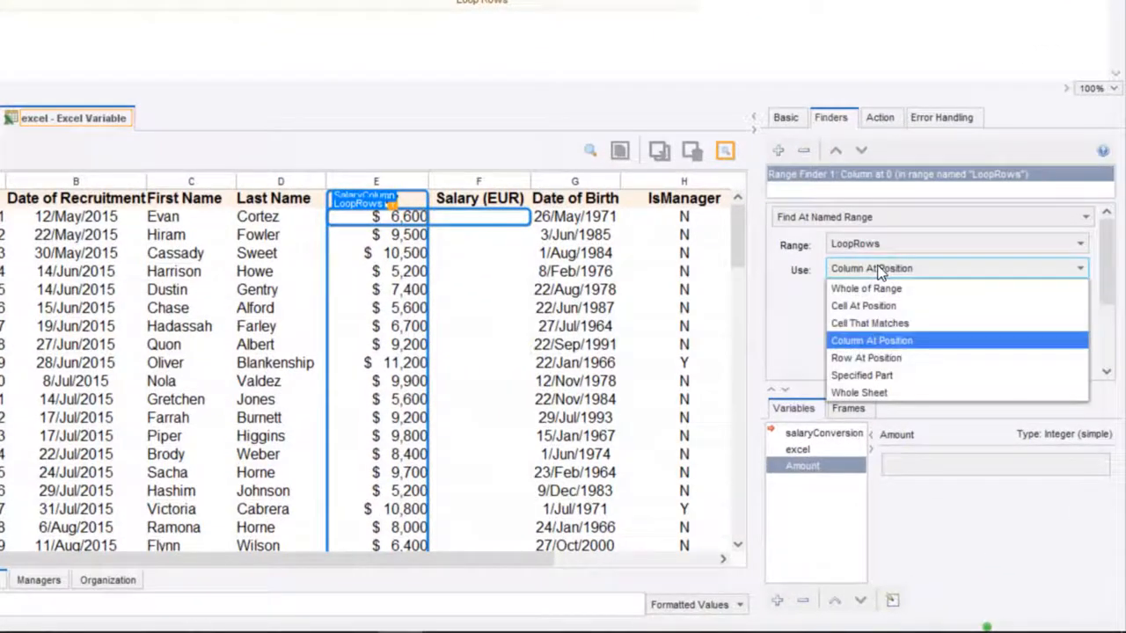
click(879, 305)
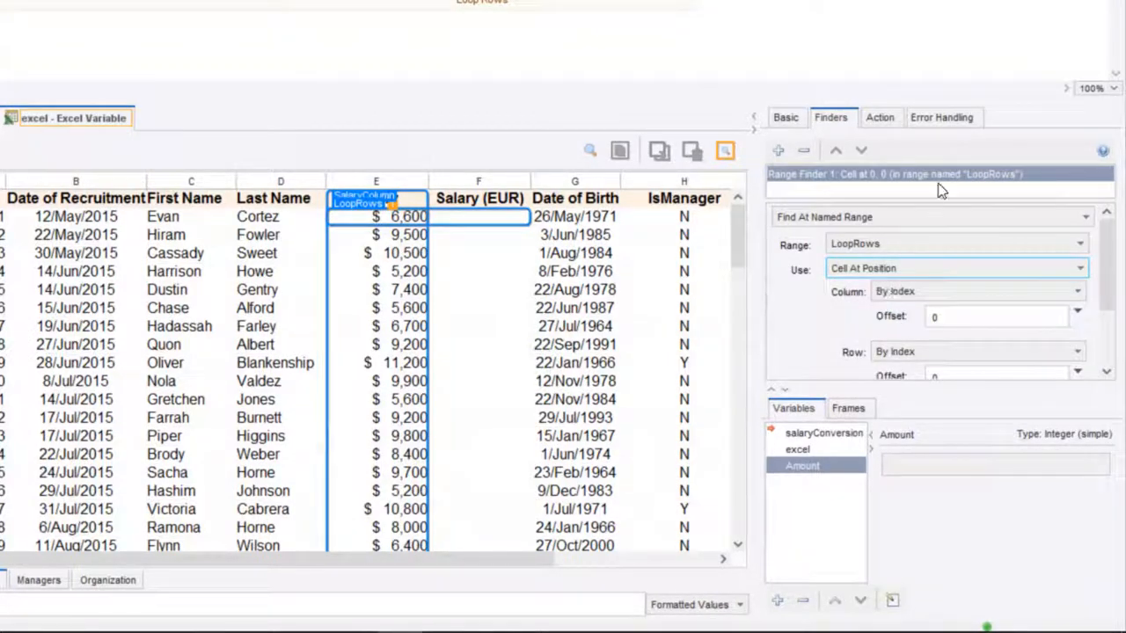
Set the Extract Amount step's error handling to continue with the Next Iteration of the nearest loop step
click(954, 118)
click(950, 210)
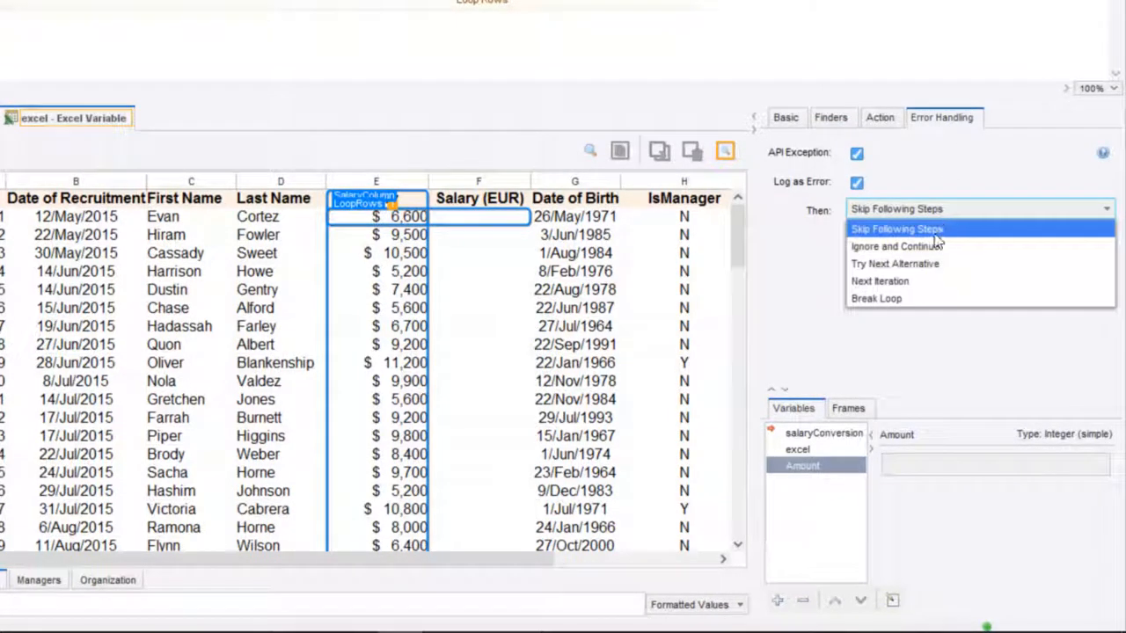
click(852, 281)
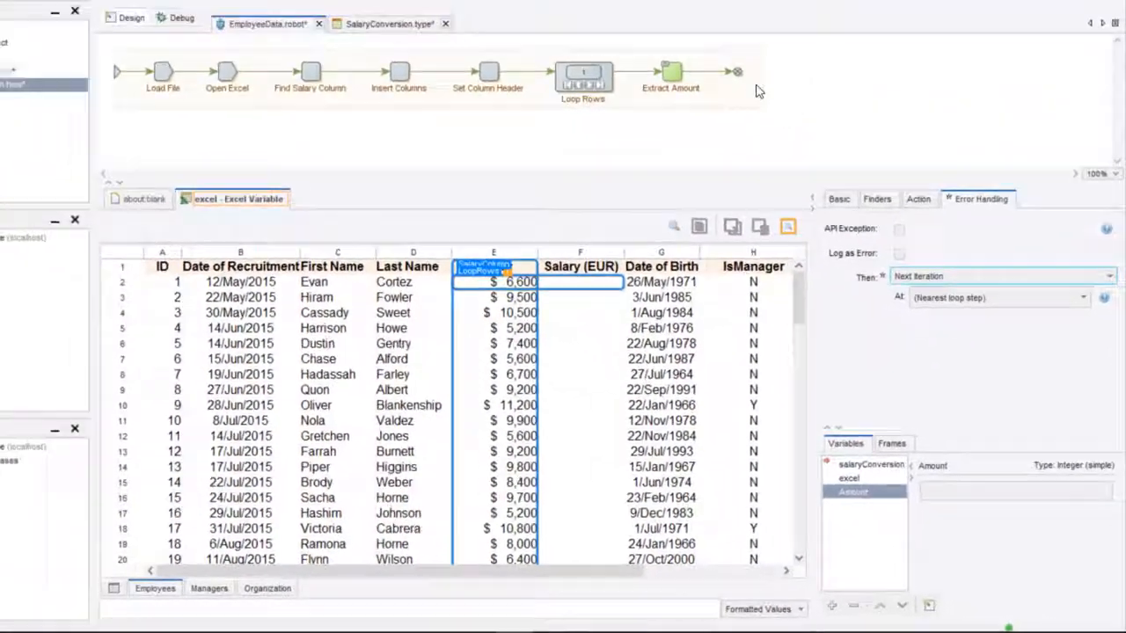
Add a step at the end of the branch that sets cell F2's content to the expression Amount / salaryConversion.ExchangeRate
click(737, 71)
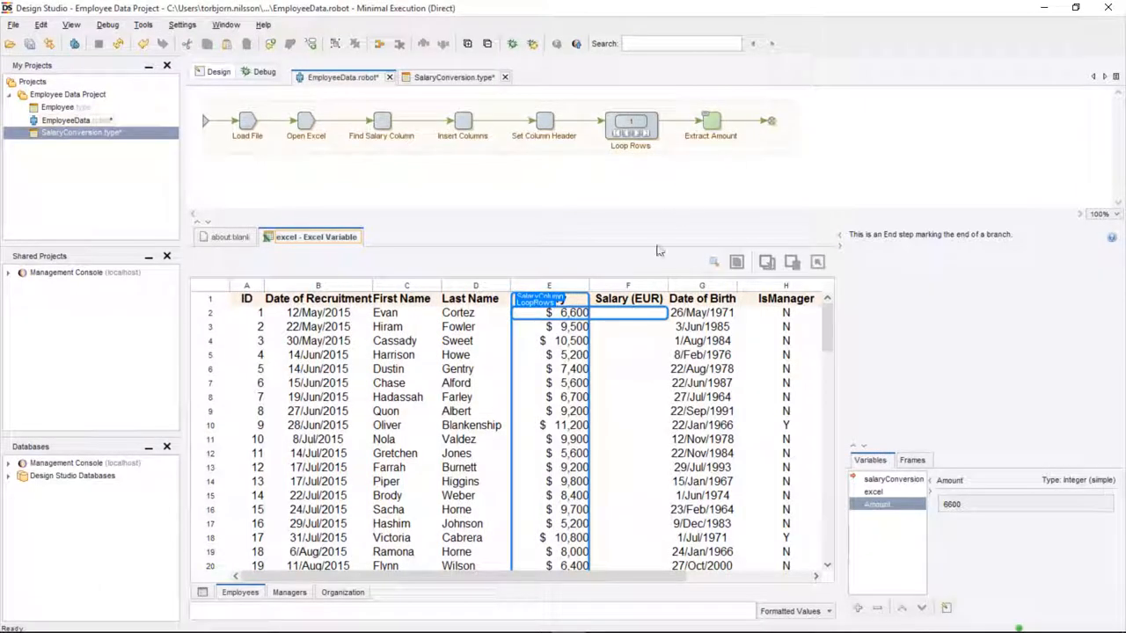
right_click(634, 315)
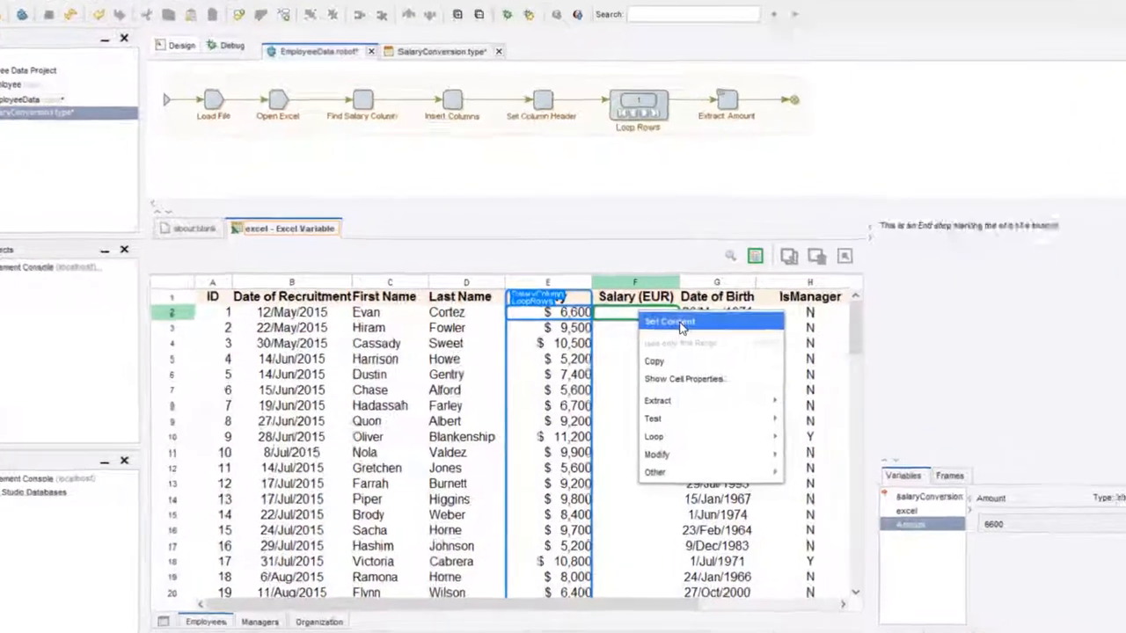
click(664, 325)
click(779, 231)
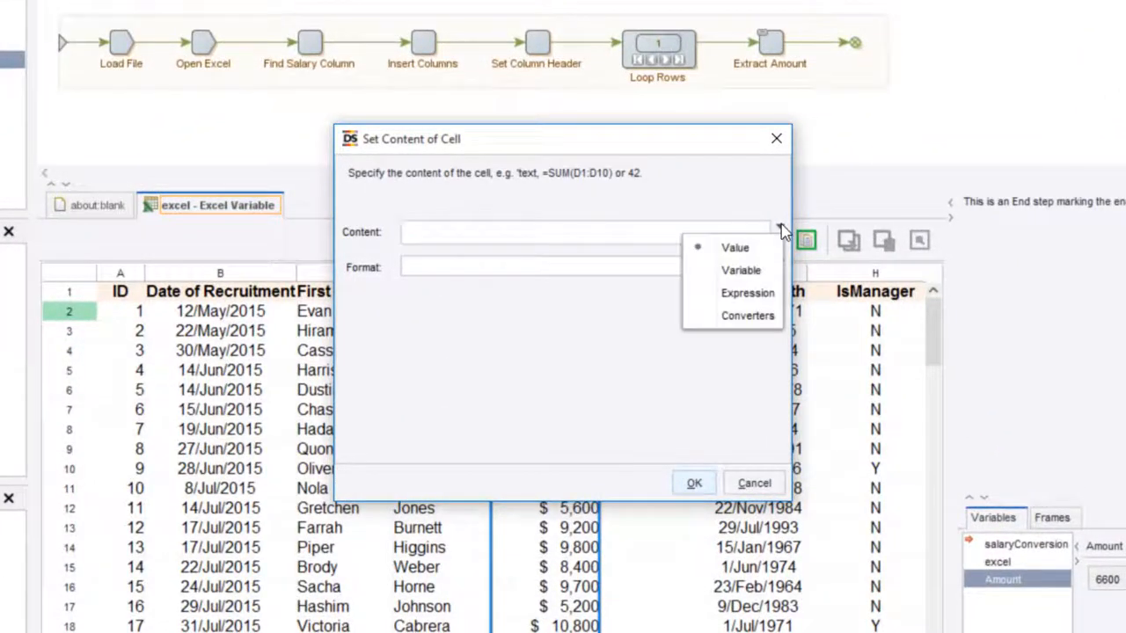
click(744, 292)
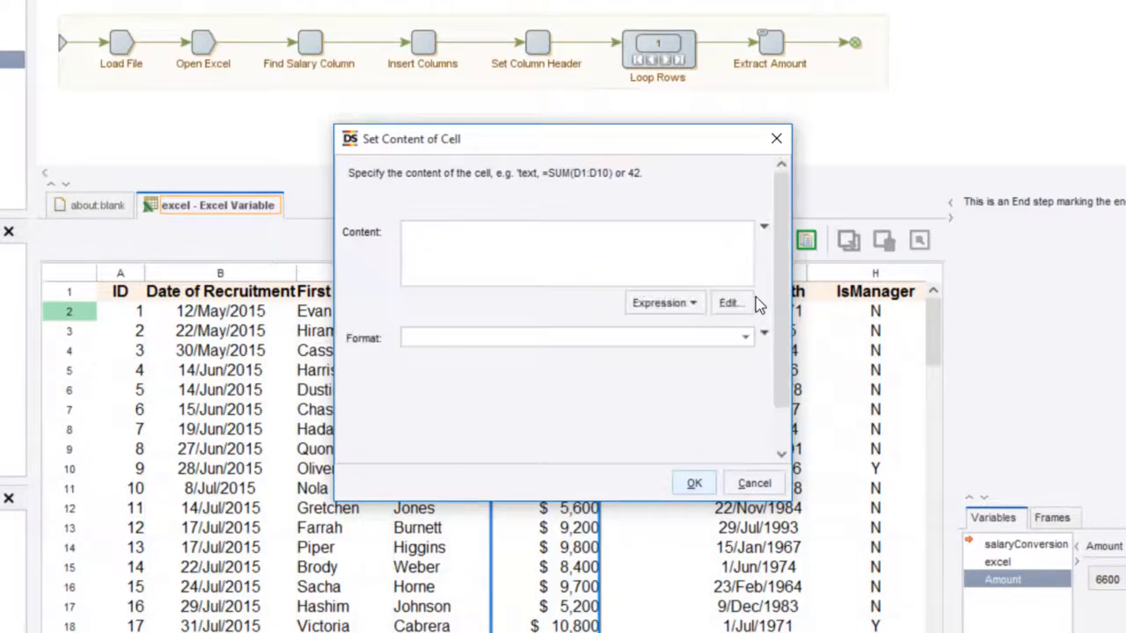
click(601, 253)
click(662, 302)
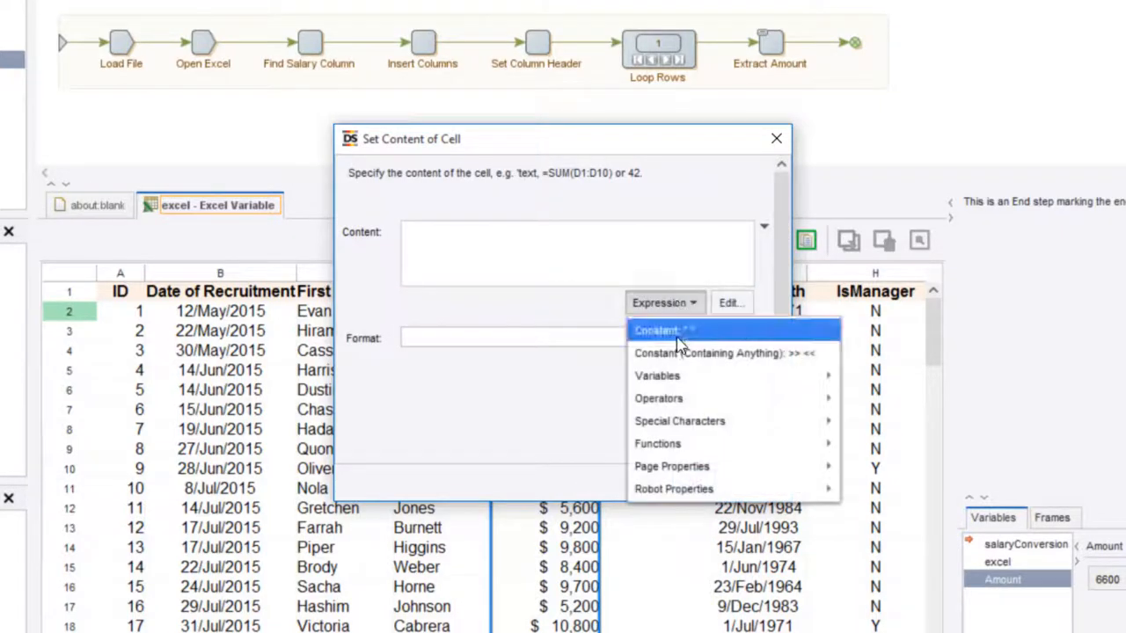
mouse_move(672, 377)
click(884, 443)
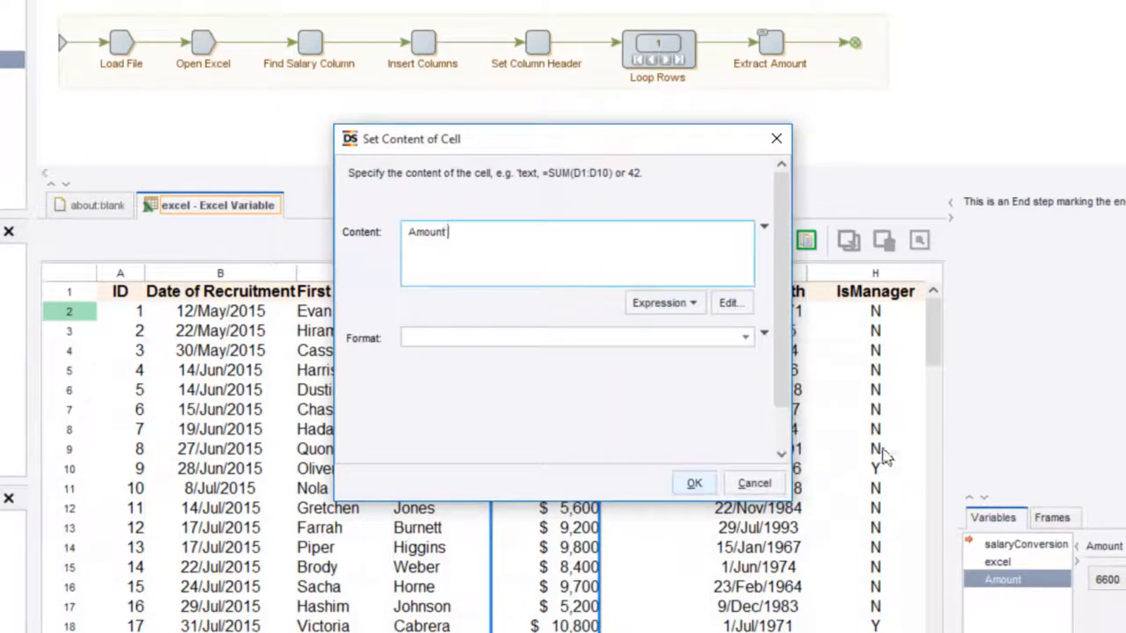
click(681, 305)
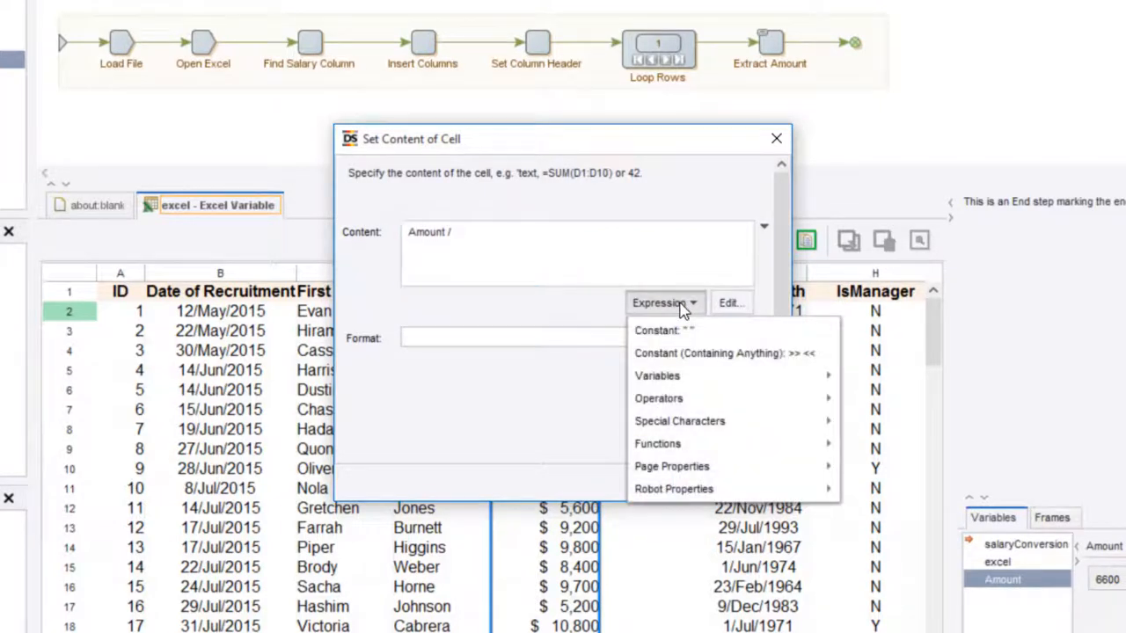
mouse_move(655, 377)
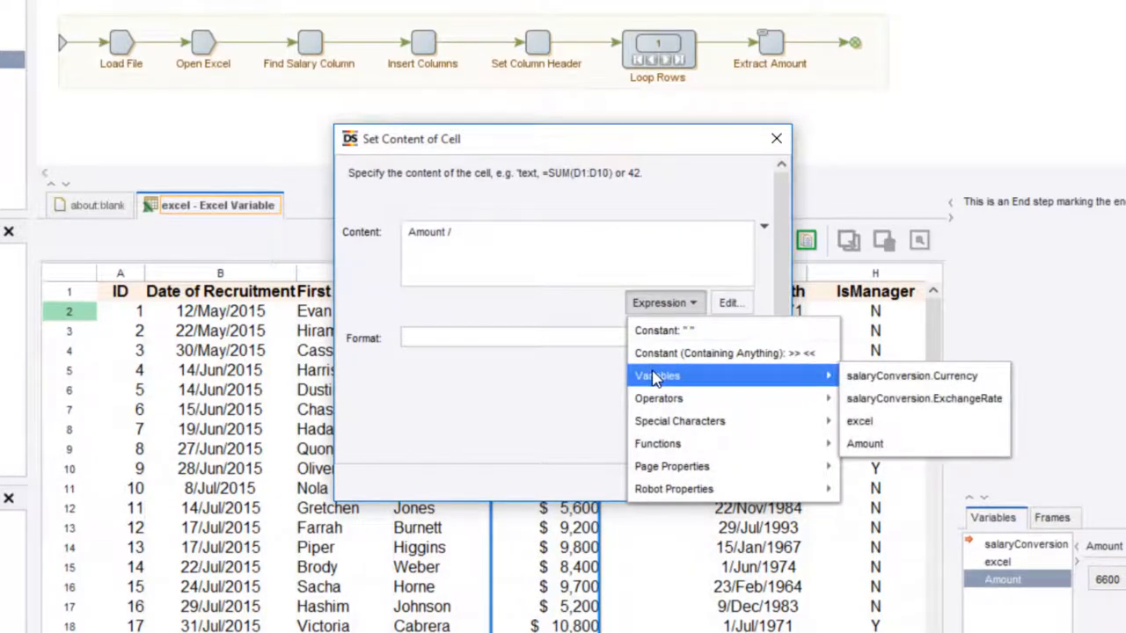
click(926, 400)
Give the content of the Salary (EUR) cell the whole-number format 0 and finish creating the step
click(746, 339)
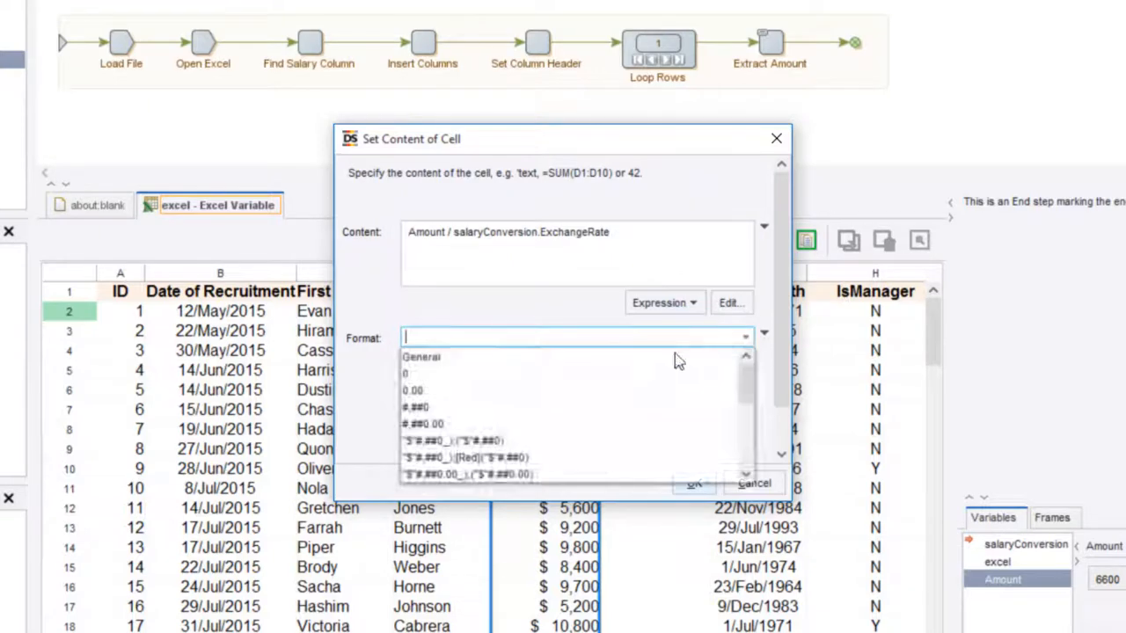
click(628, 384)
click(694, 485)
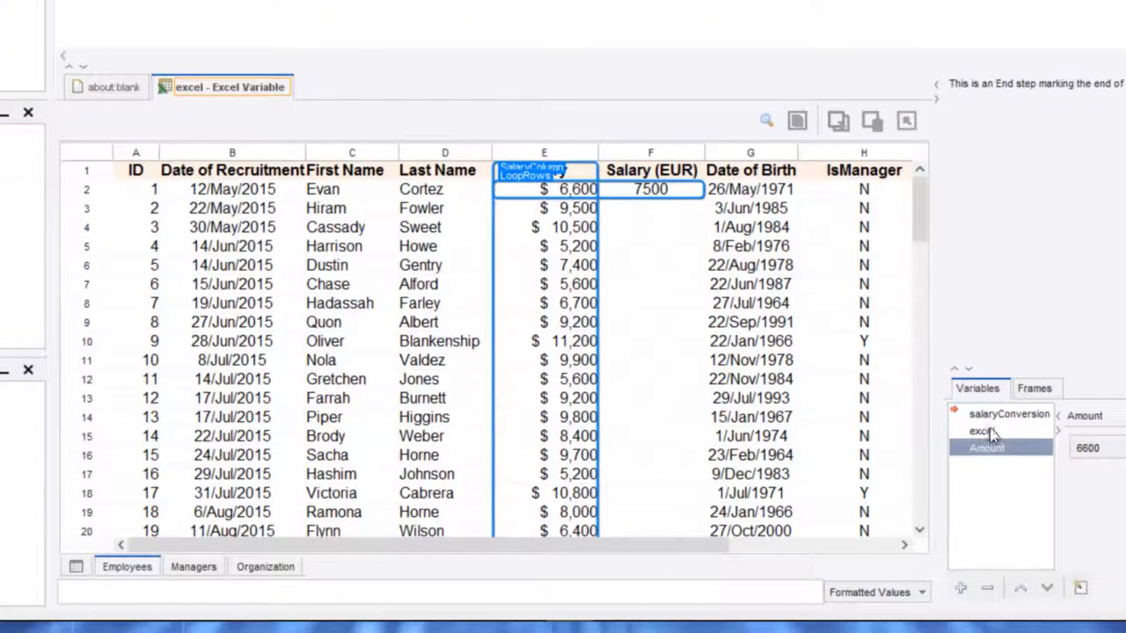
Make the excel variable global
click(991, 432)
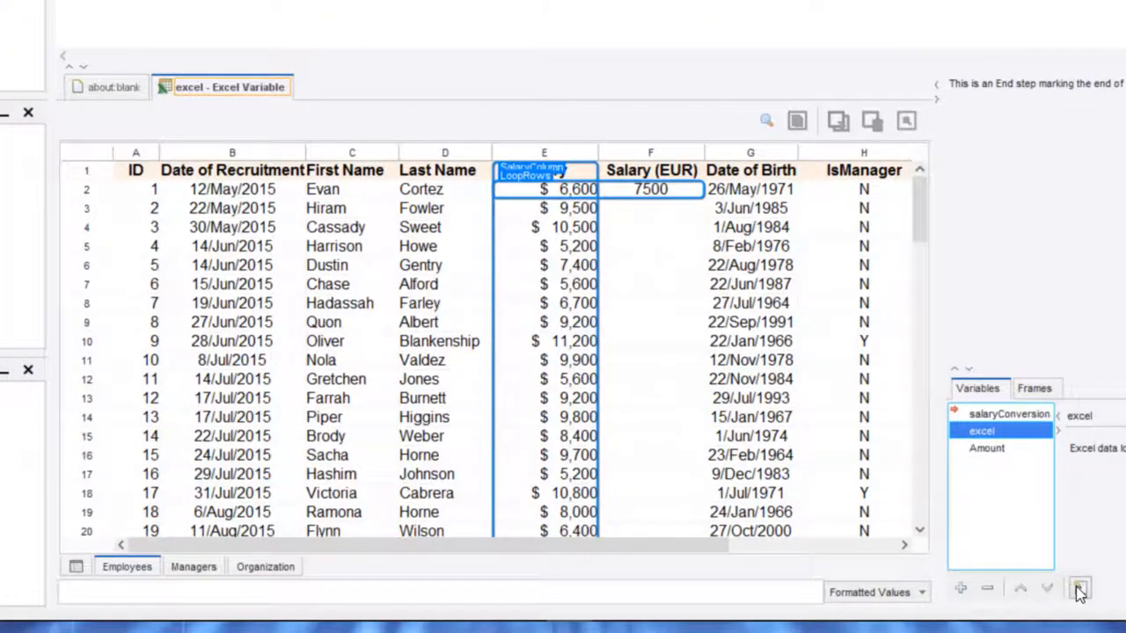
click(1080, 589)
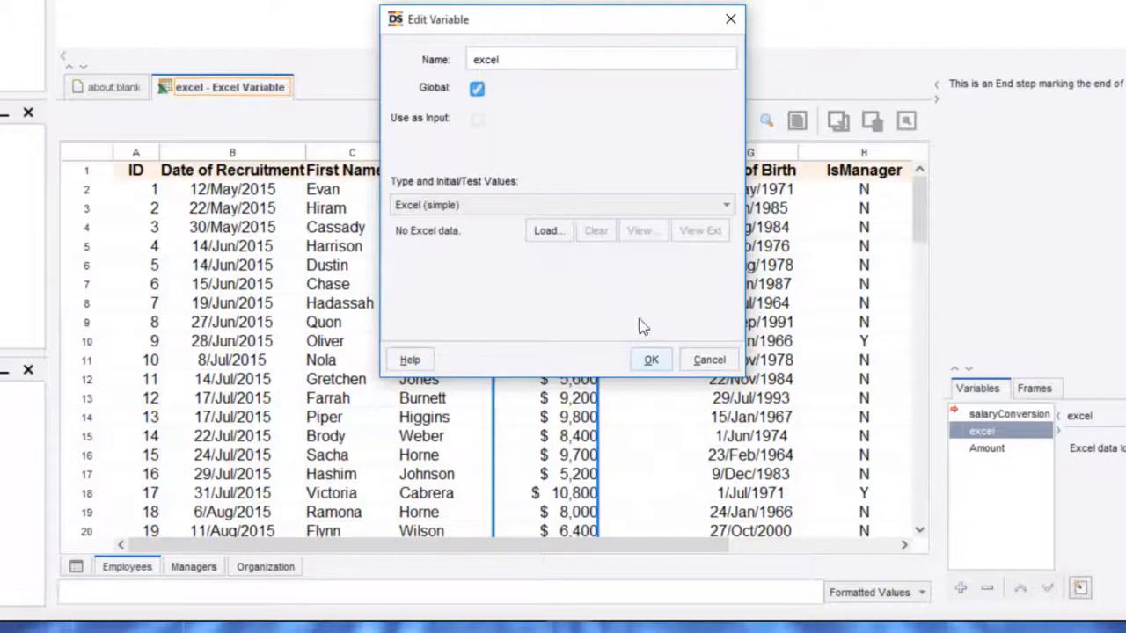
click(650, 360)
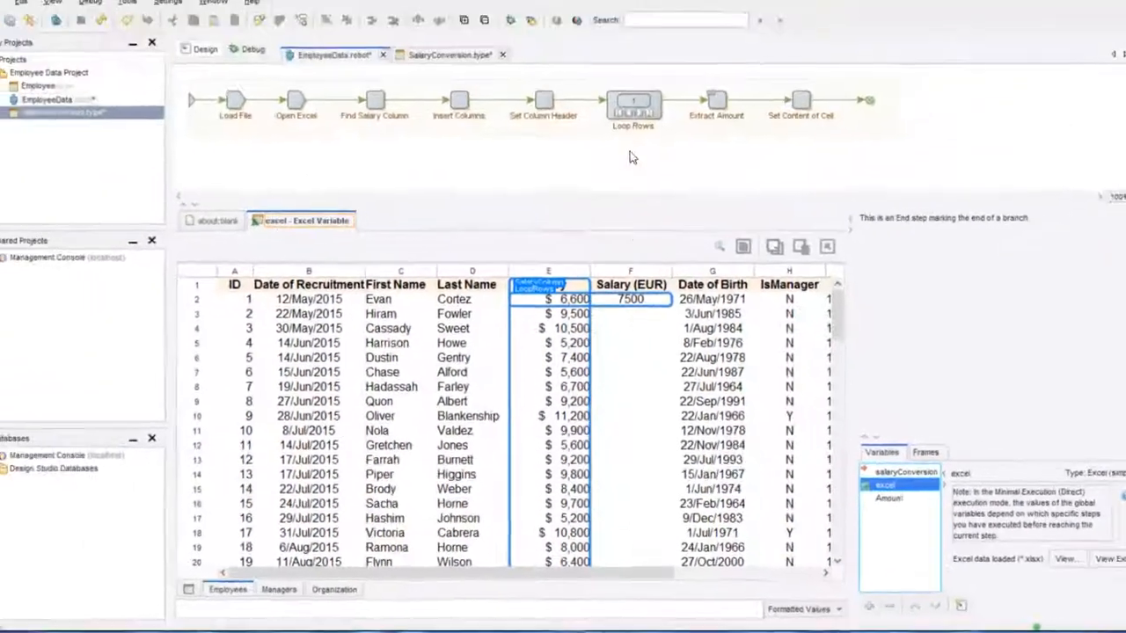
Advance the Loop Rows step to iteration 11 to check the converted salaries row by row
click(640, 113)
click(640, 113)
click(640, 113)
click(639, 113)
click(640, 113)
click(639, 114)
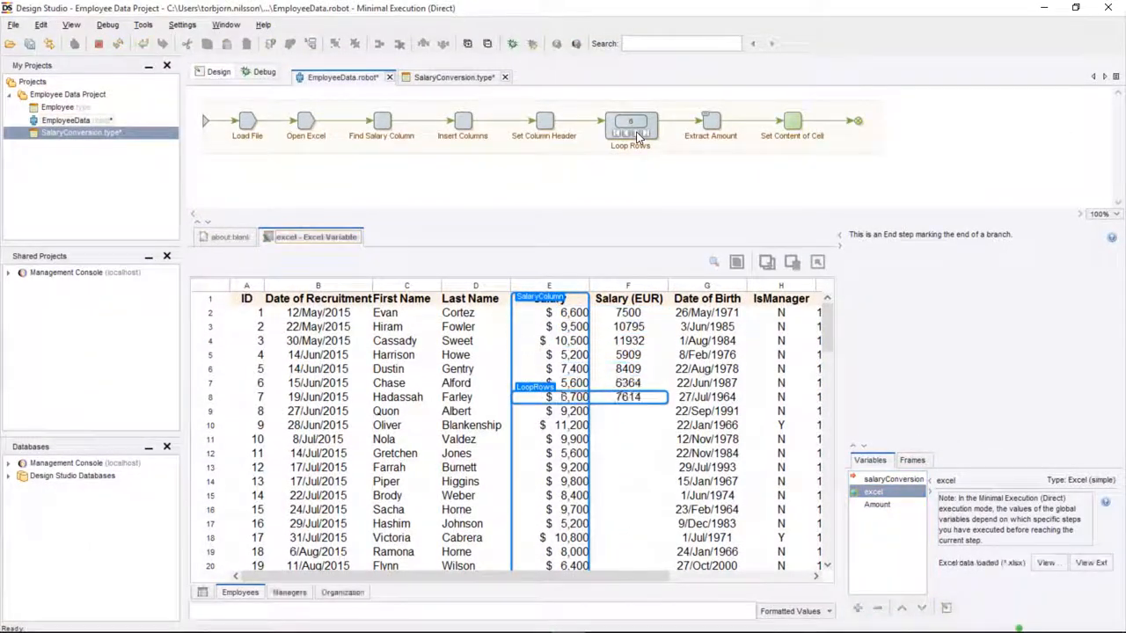
click(637, 134)
click(637, 134)
click(635, 133)
click(634, 134)
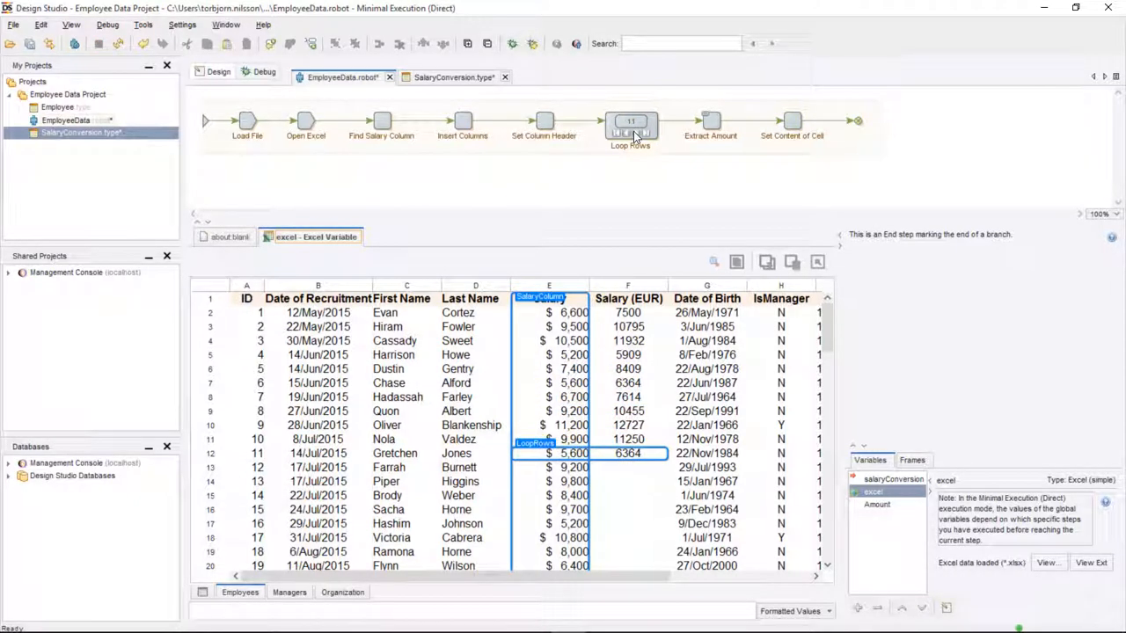
Add a branch before Loop Rows and insert a new action step in it
right_click(577, 122)
click(637, 229)
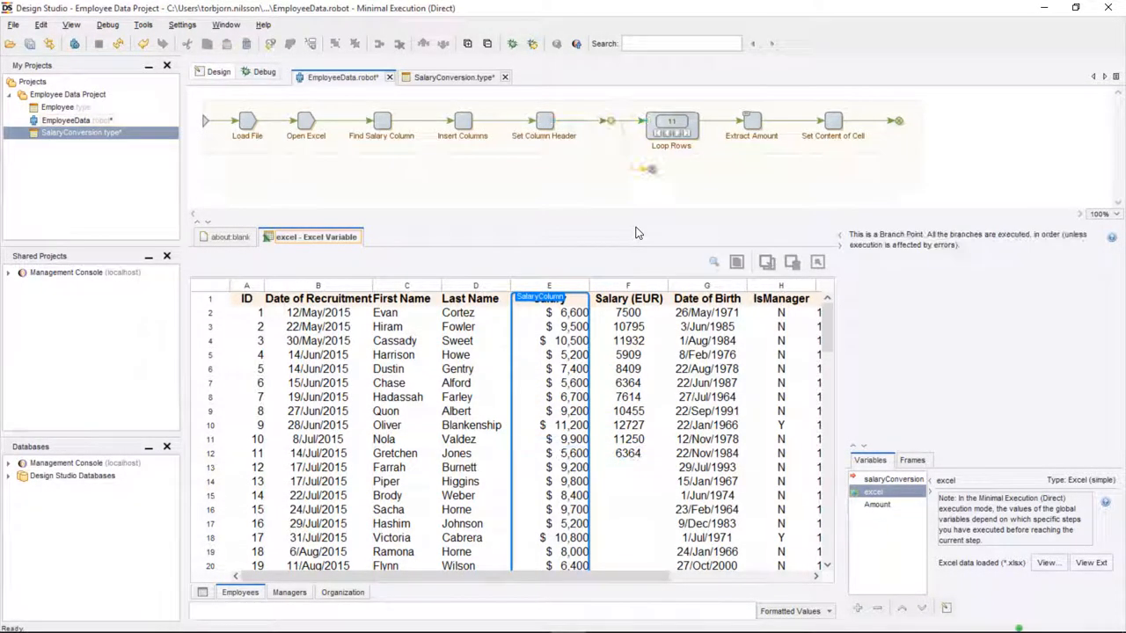
click(652, 172)
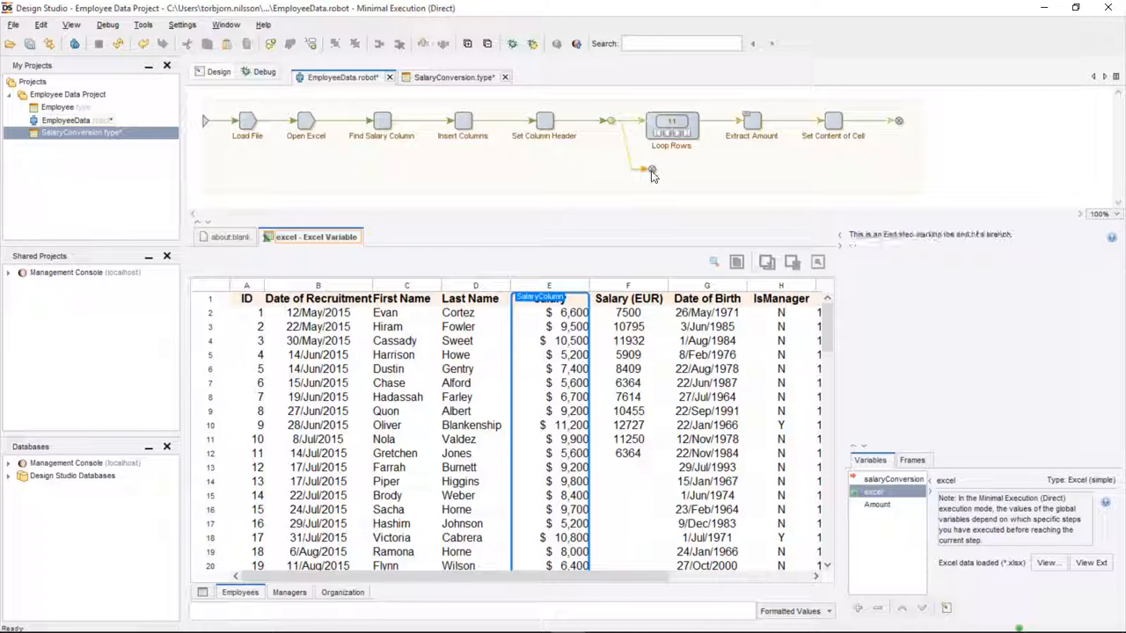
click(270, 43)
click(299, 64)
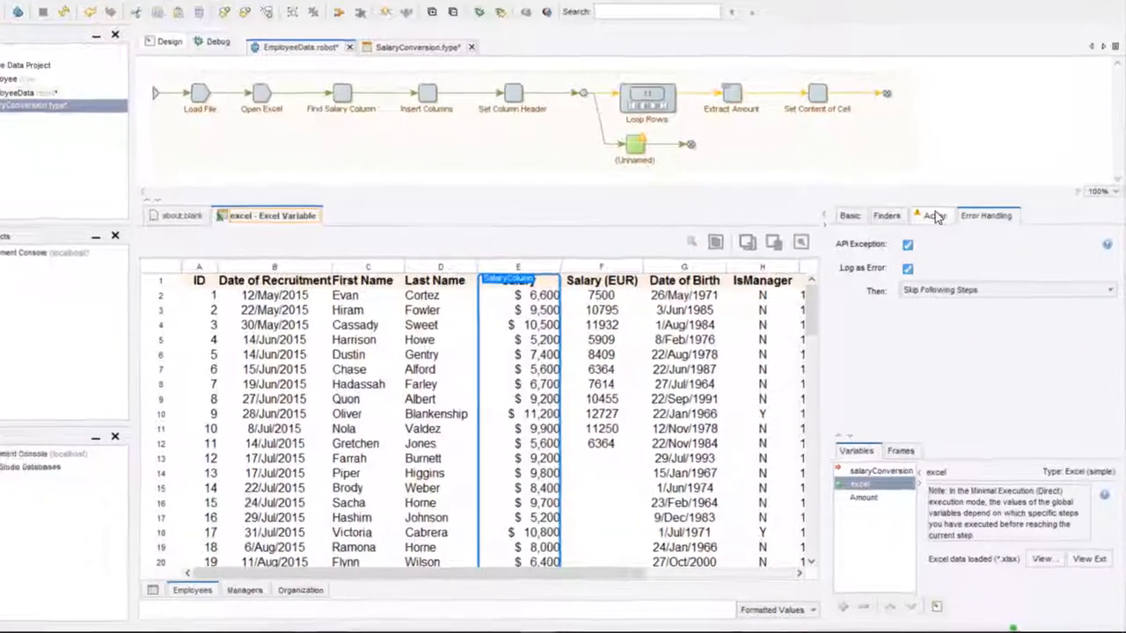
Make the unnamed step a Write File action that saves the excel variable to c:\work\EmployeeData.xlsx
click(940, 236)
click(977, 265)
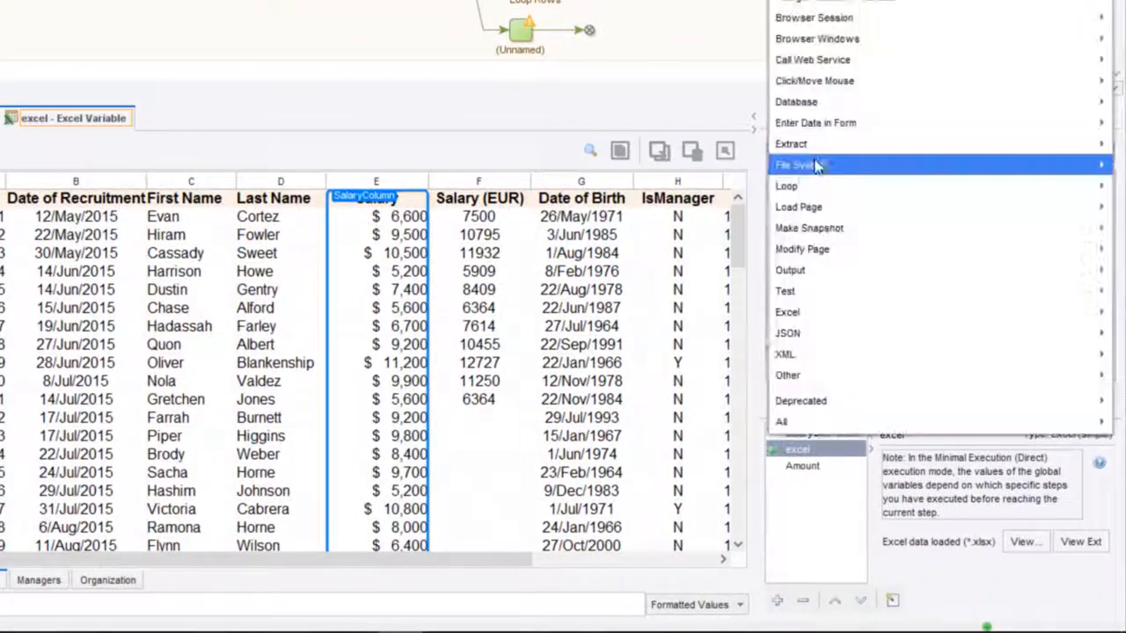
mouse_move(877, 276)
click(727, 208)
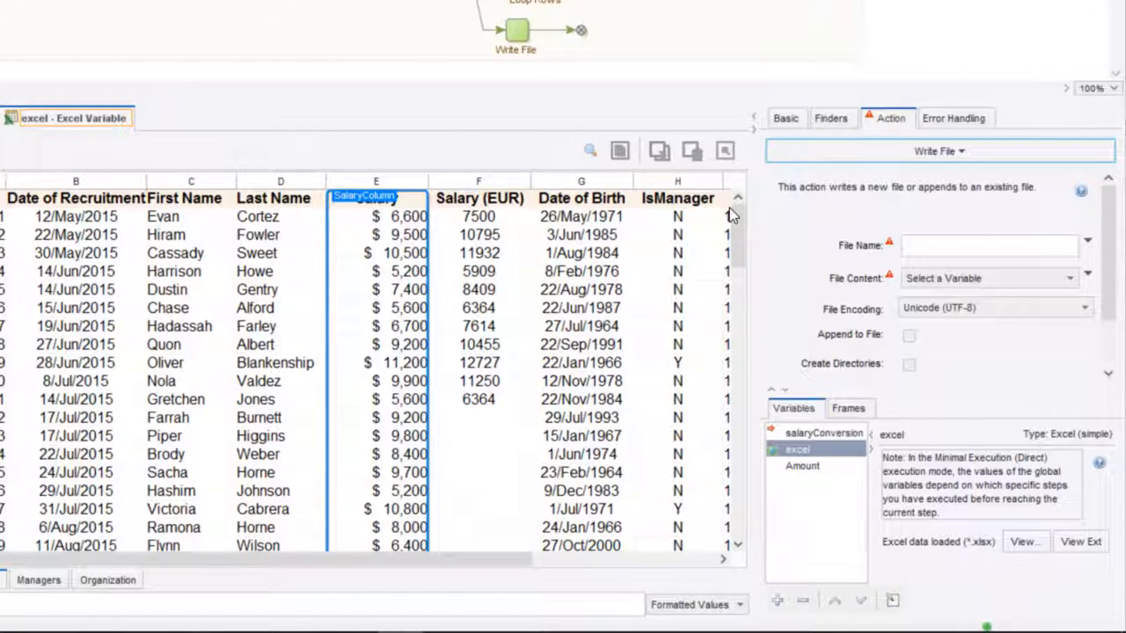
click(920, 244)
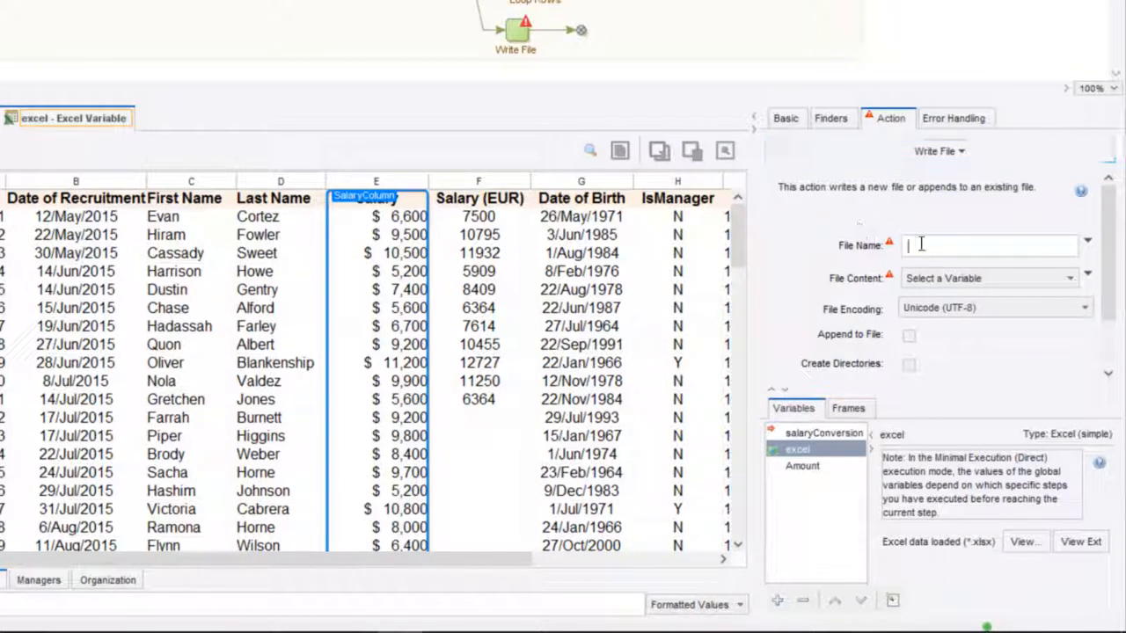
text(c:\work\EmployeeData.xlsx)
click(937, 278)
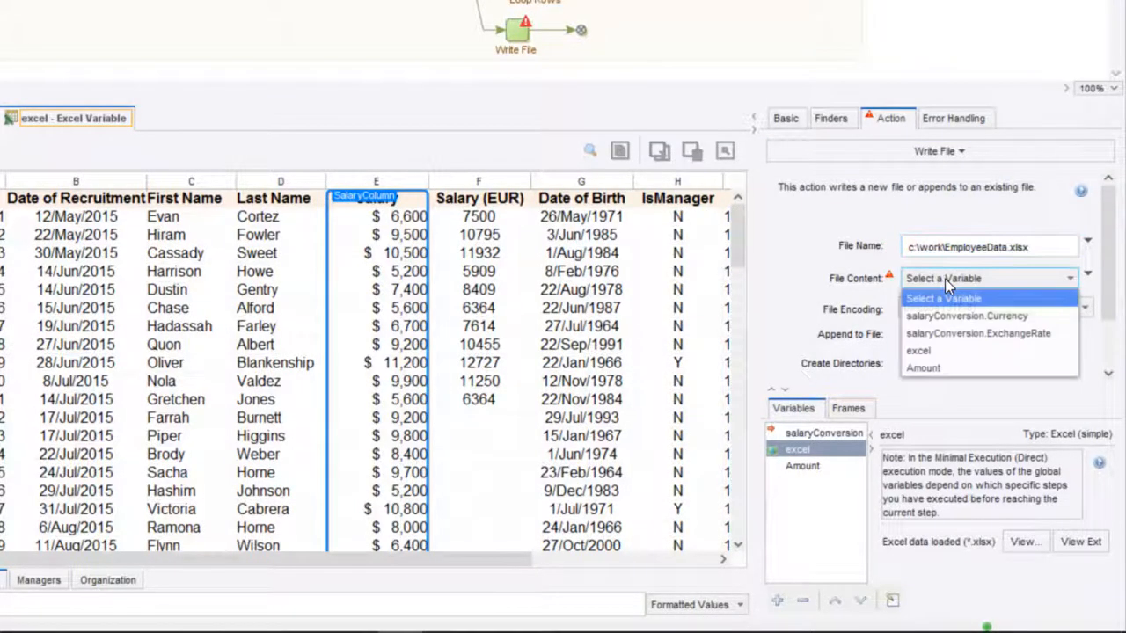
click(938, 344)
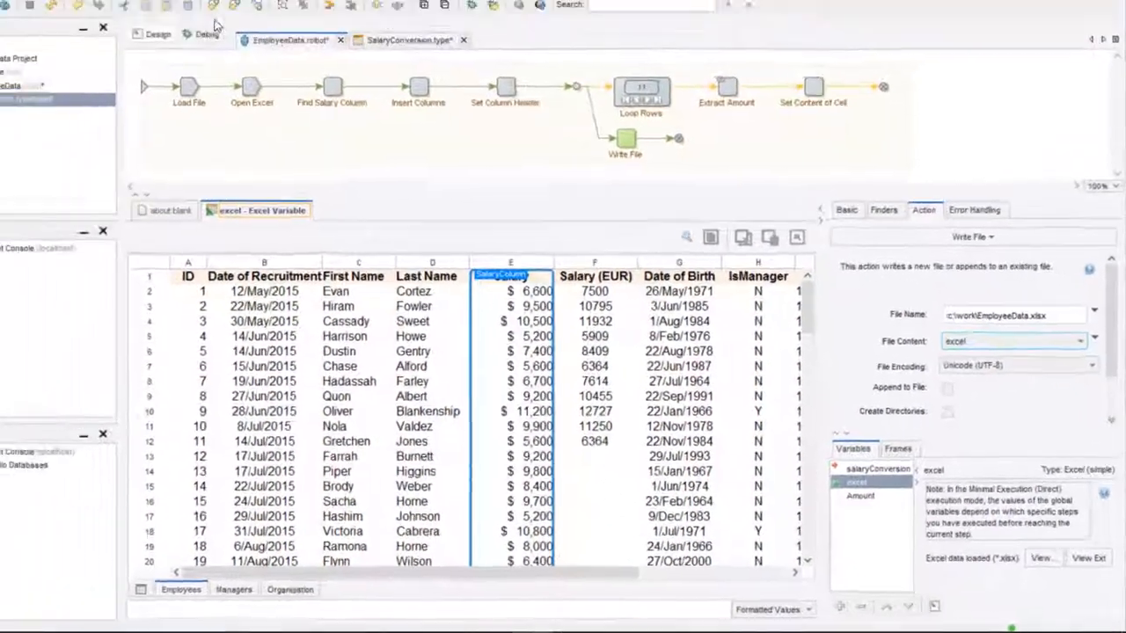
Run the whole robot in debug mode, then return to design mode and refresh it at the Insert Columns step
click(261, 72)
click(73, 45)
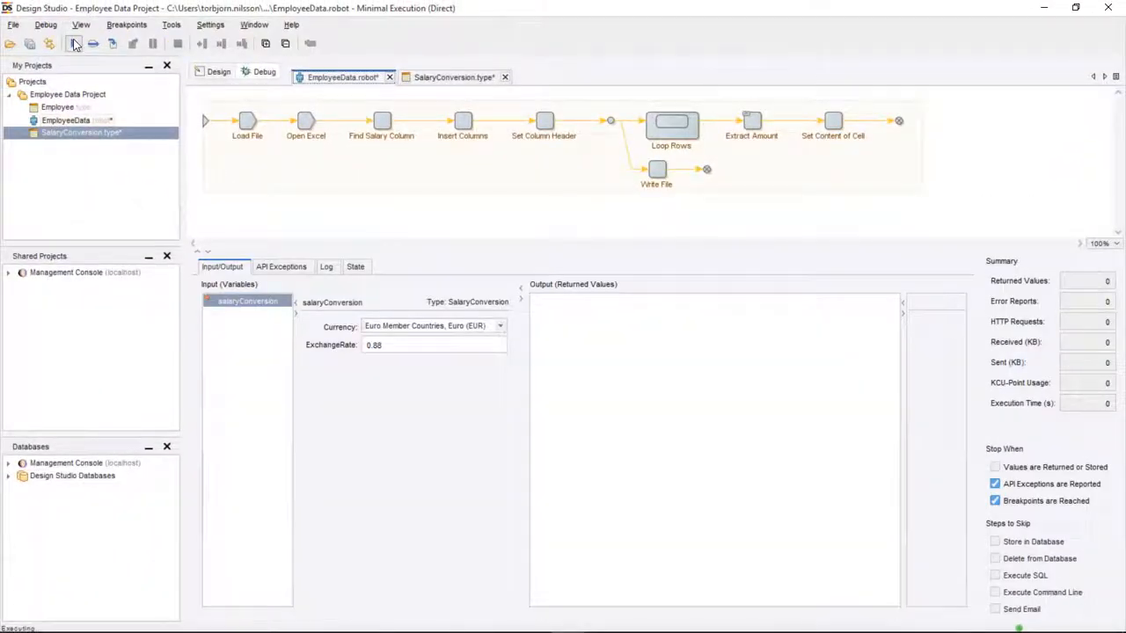
click(218, 74)
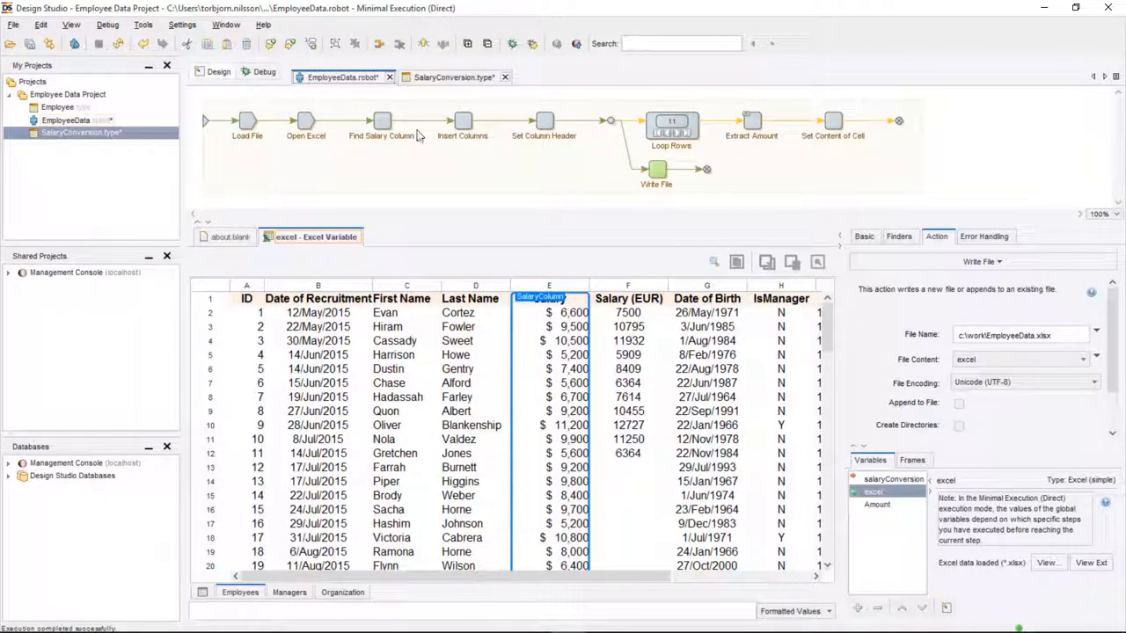
click(462, 123)
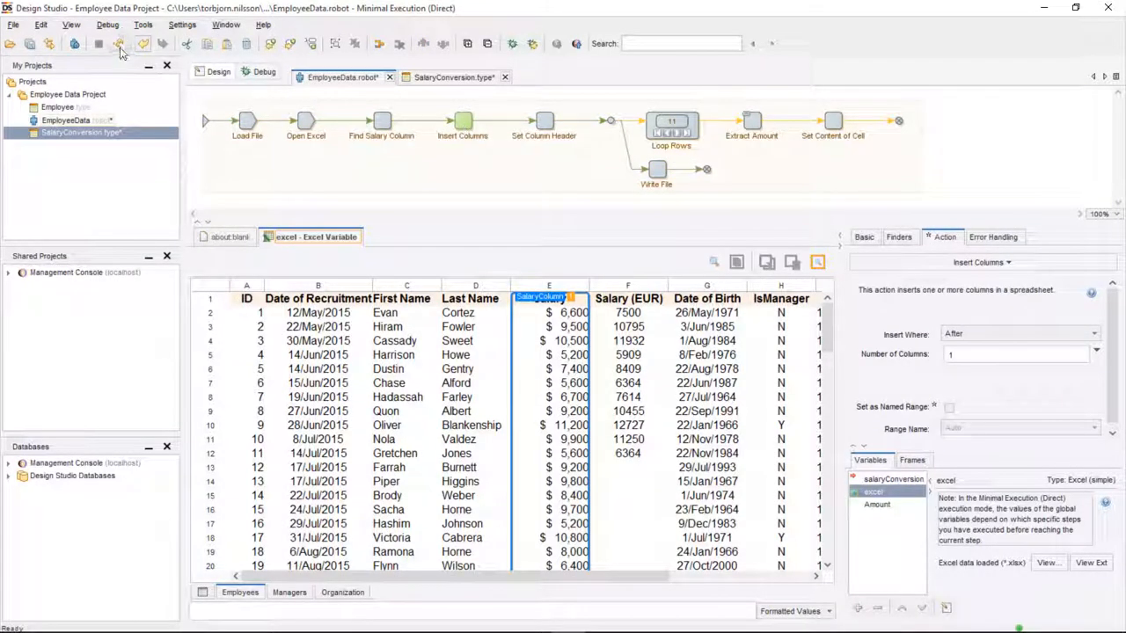
click(119, 45)
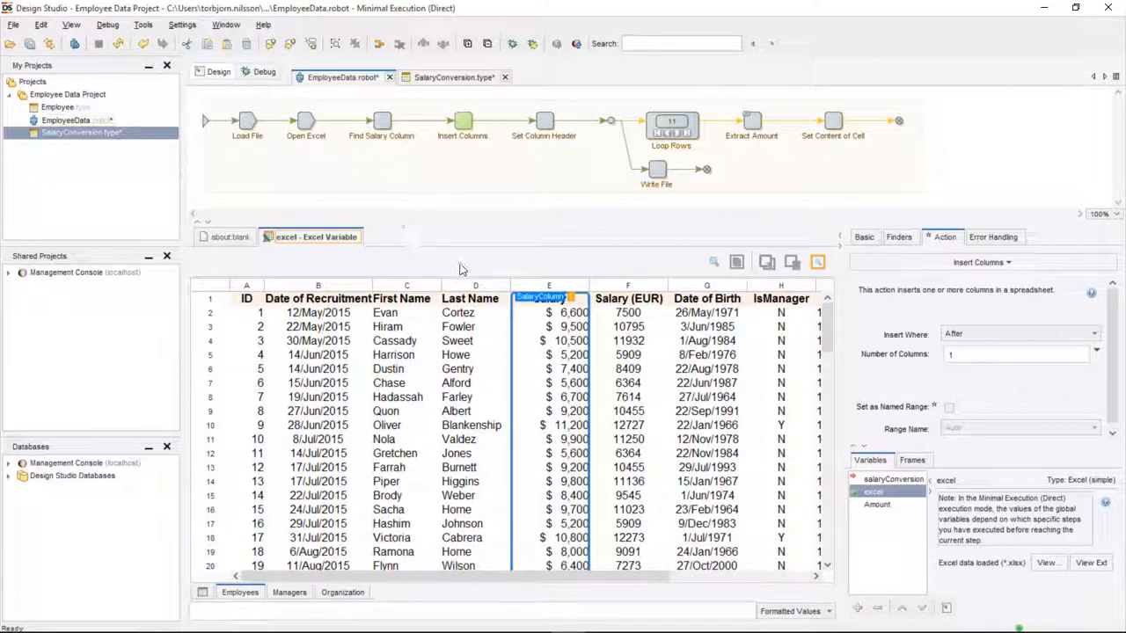
Set the salaryConversion variable's currency to United Kingdom, Pounds (GBP) and its exchange rate to 0.79
click(890, 480)
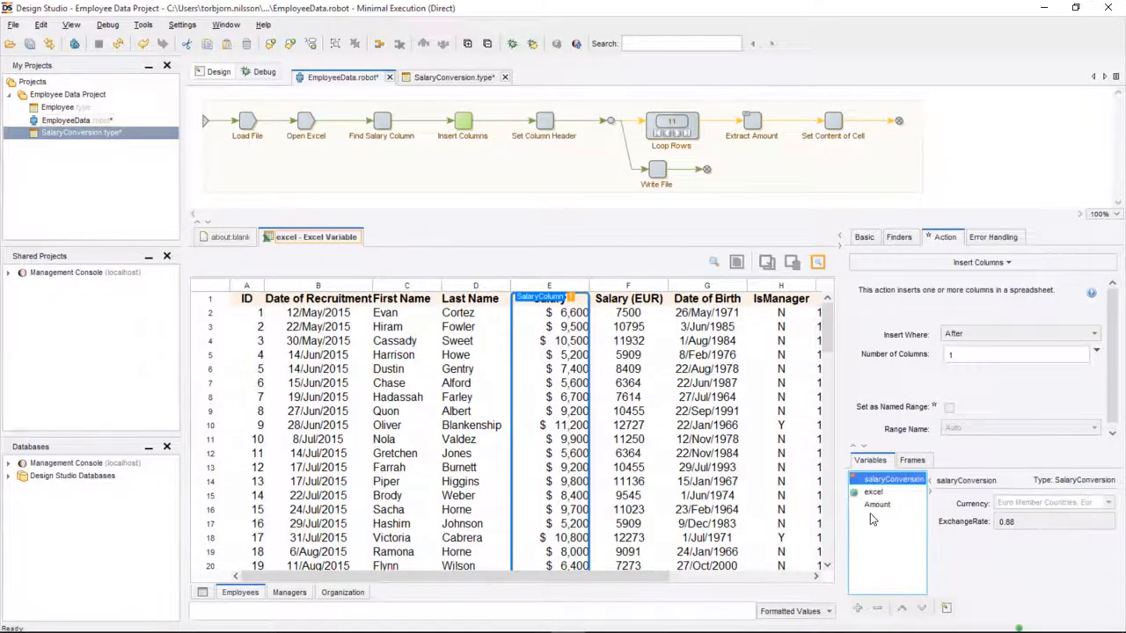
click(946, 609)
click(619, 345)
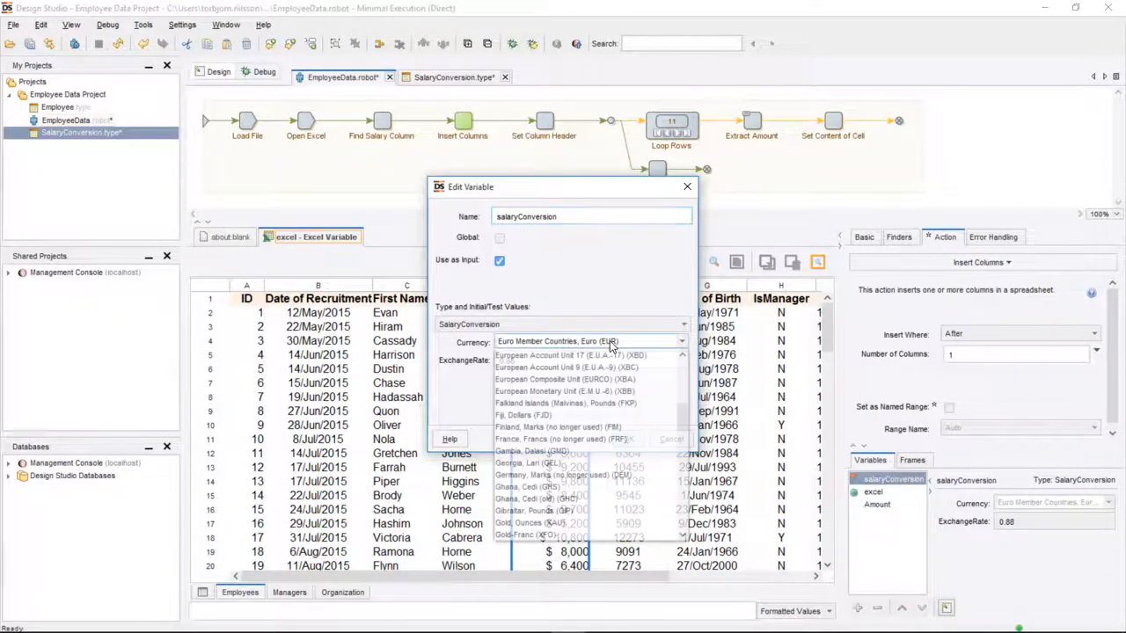
key(u)
scroll(593, 439, down, 3)
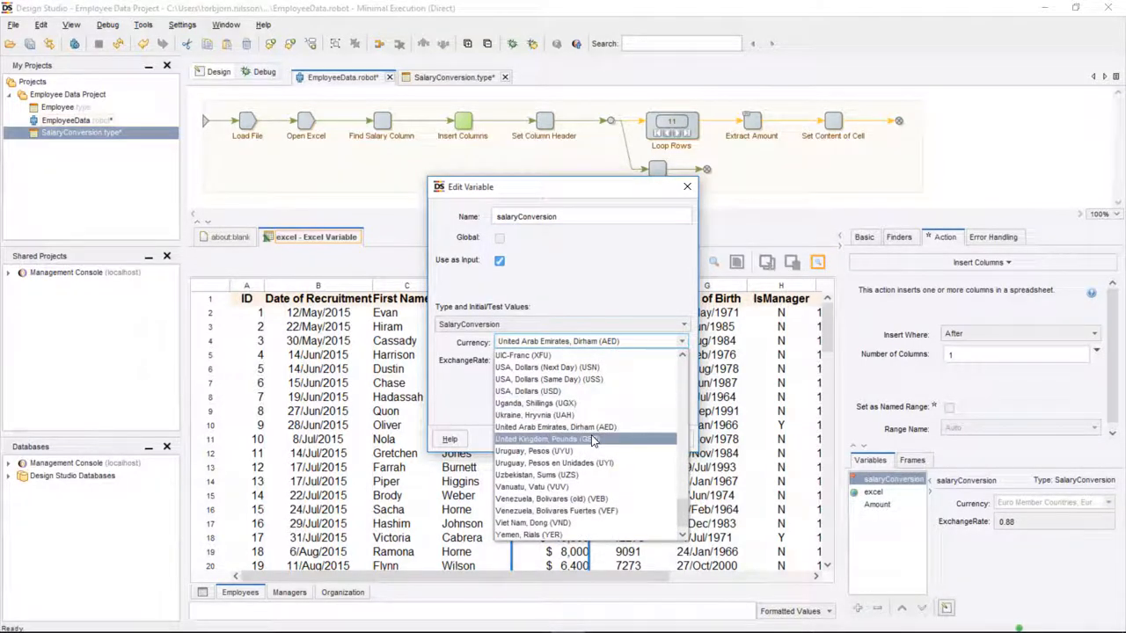
click(589, 439)
click(535, 363)
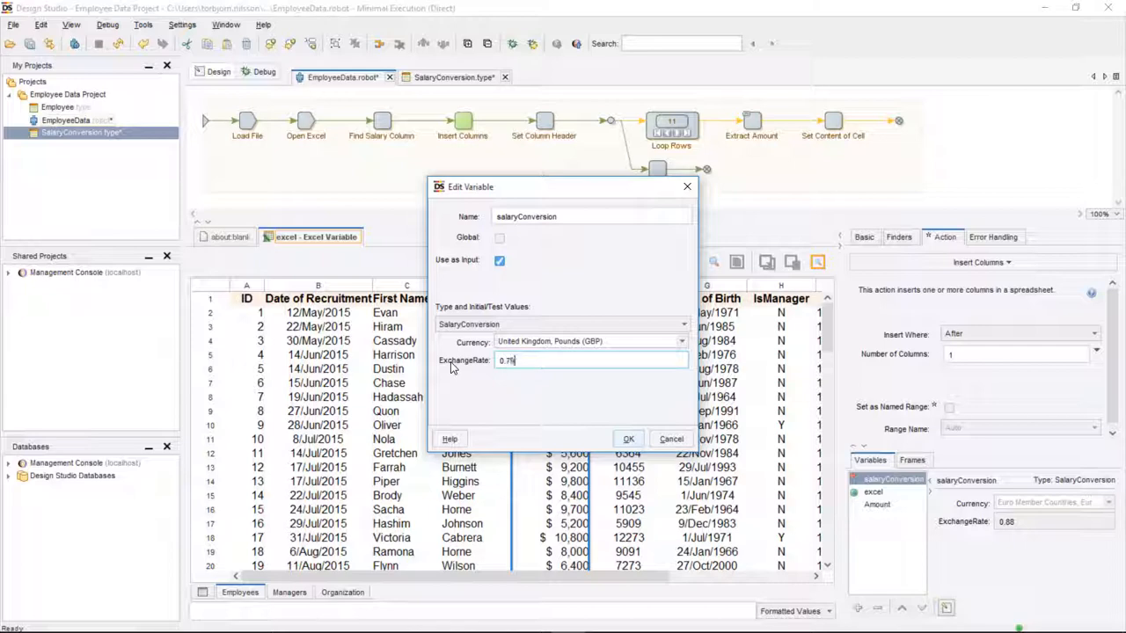
text(0.79)
click(630, 440)
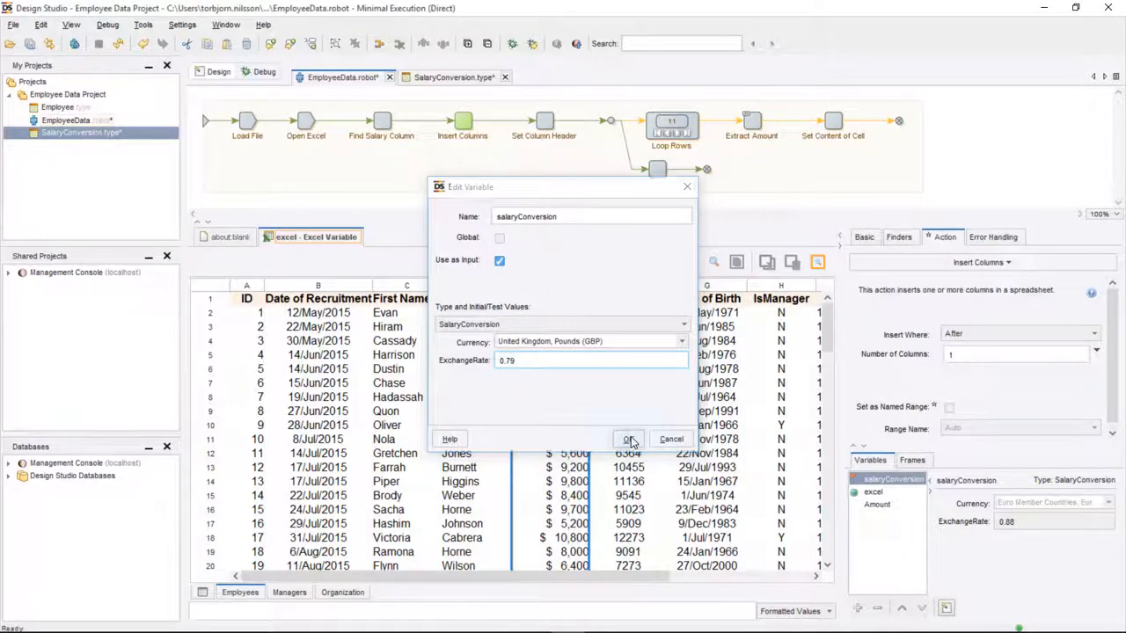
Rerun the robot in debug mode with the GBP input values and reload the Excel sheet in design mode
click(263, 73)
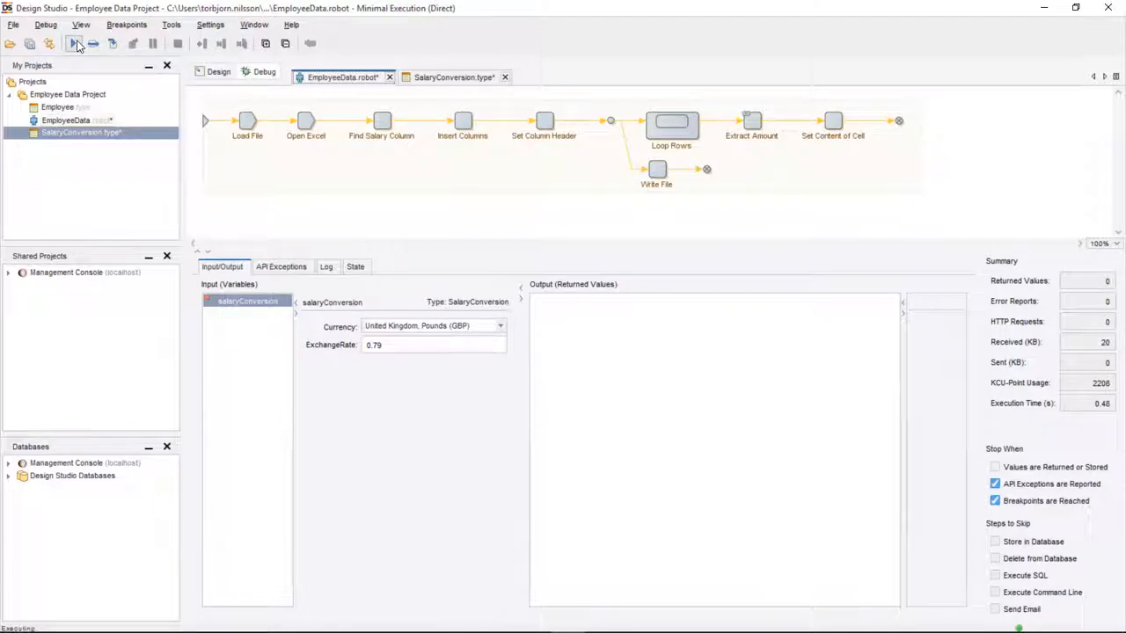
click(209, 73)
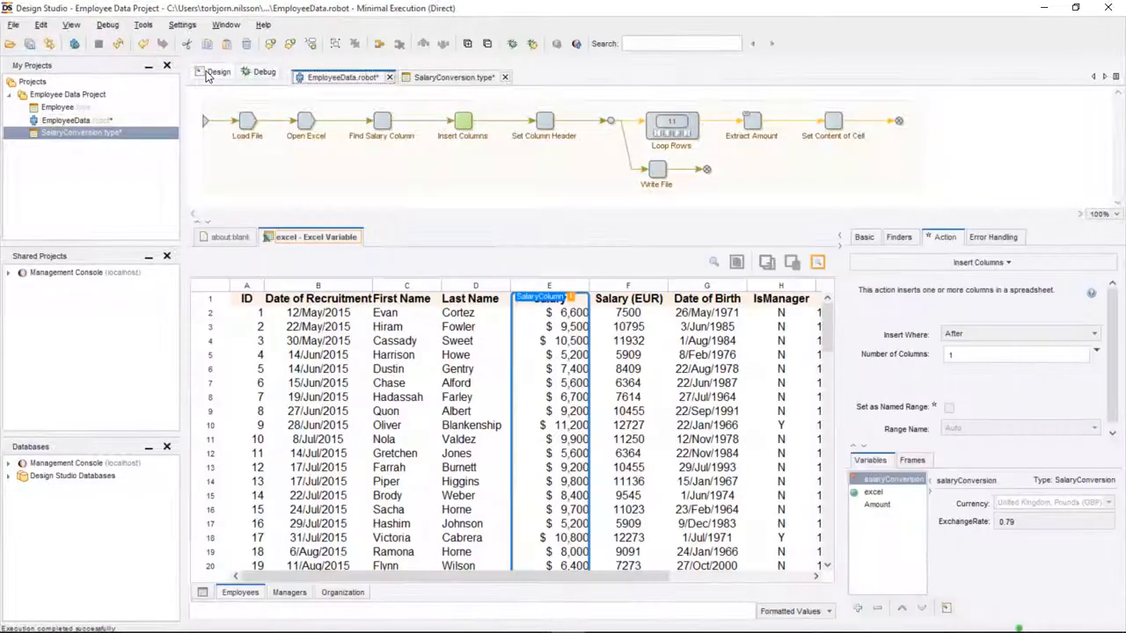
click(123, 45)
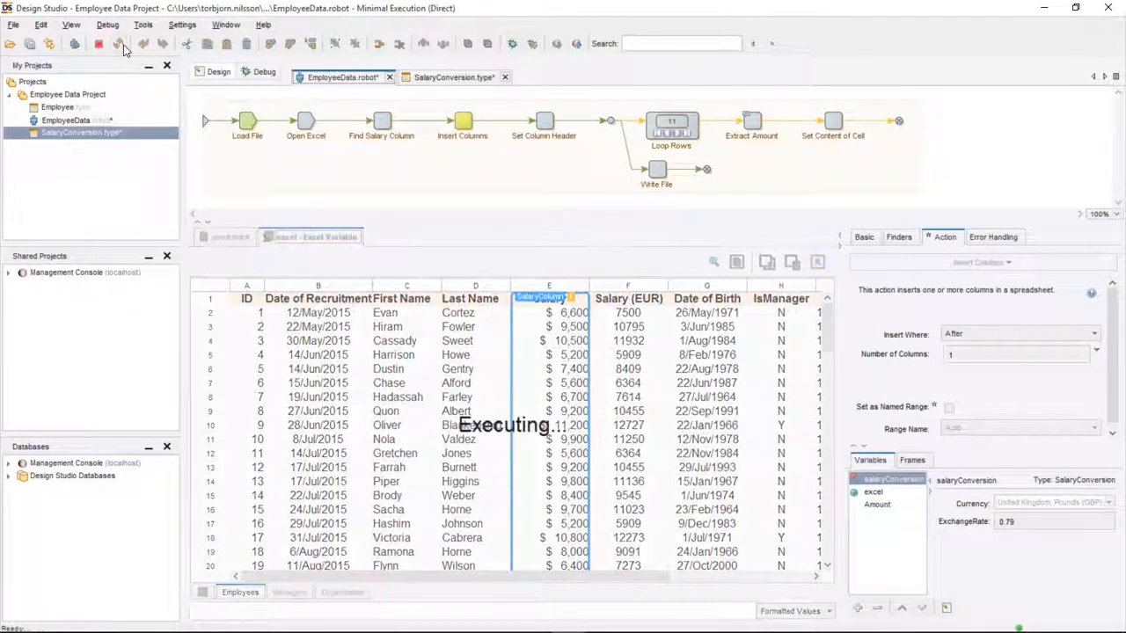